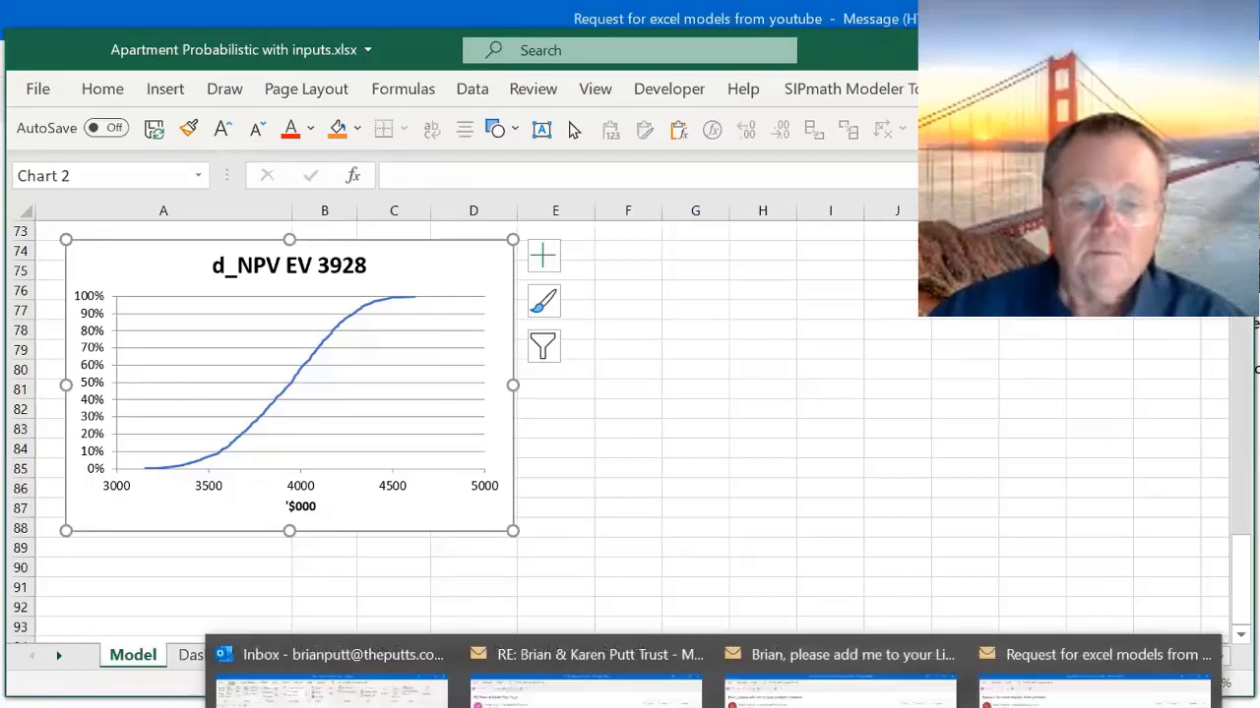
- Switch to the Simple Apt Probability Model Original workbook and review its assumptions, d_DCF chart and cash flow model
mouse_move(817, 707)
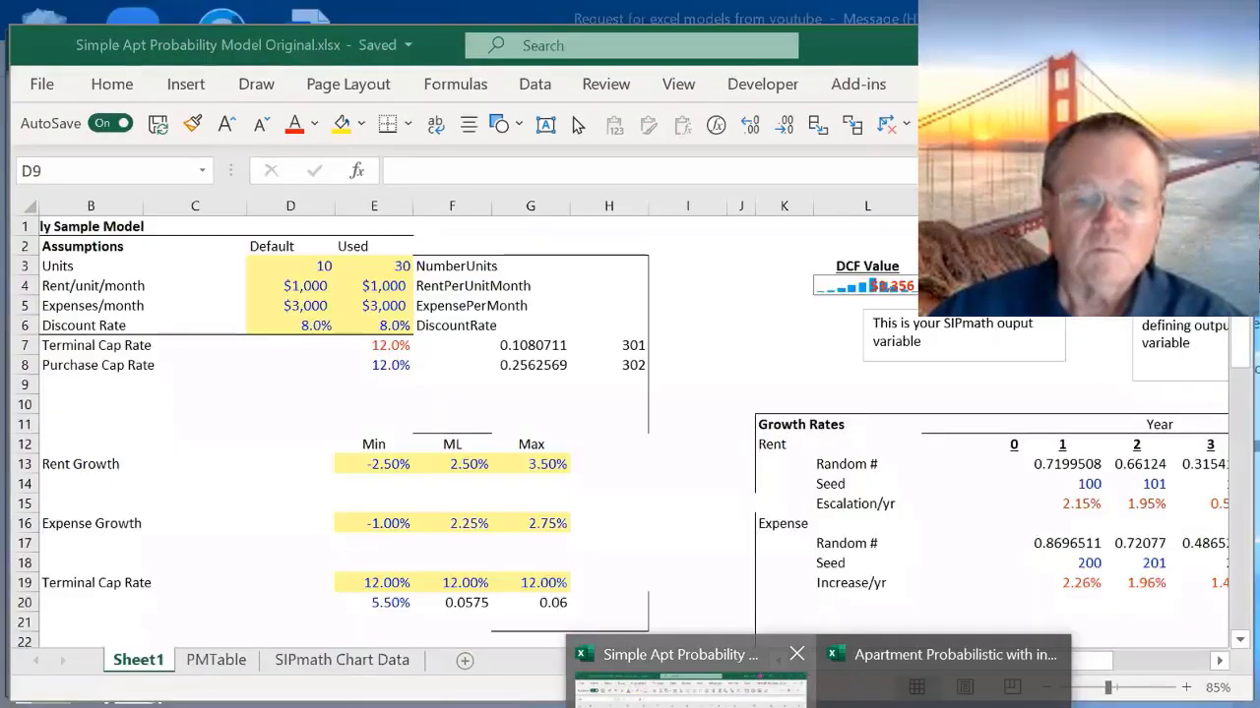
left_click(688, 684)
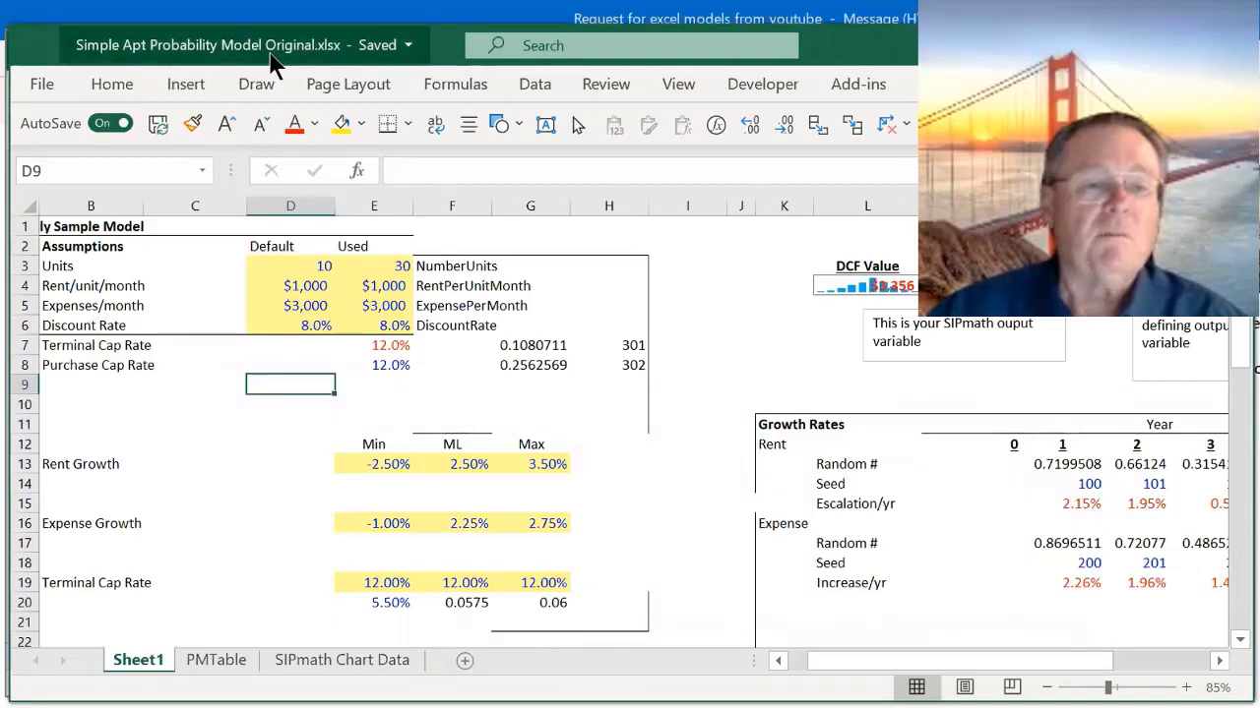
left_click(770, 328)
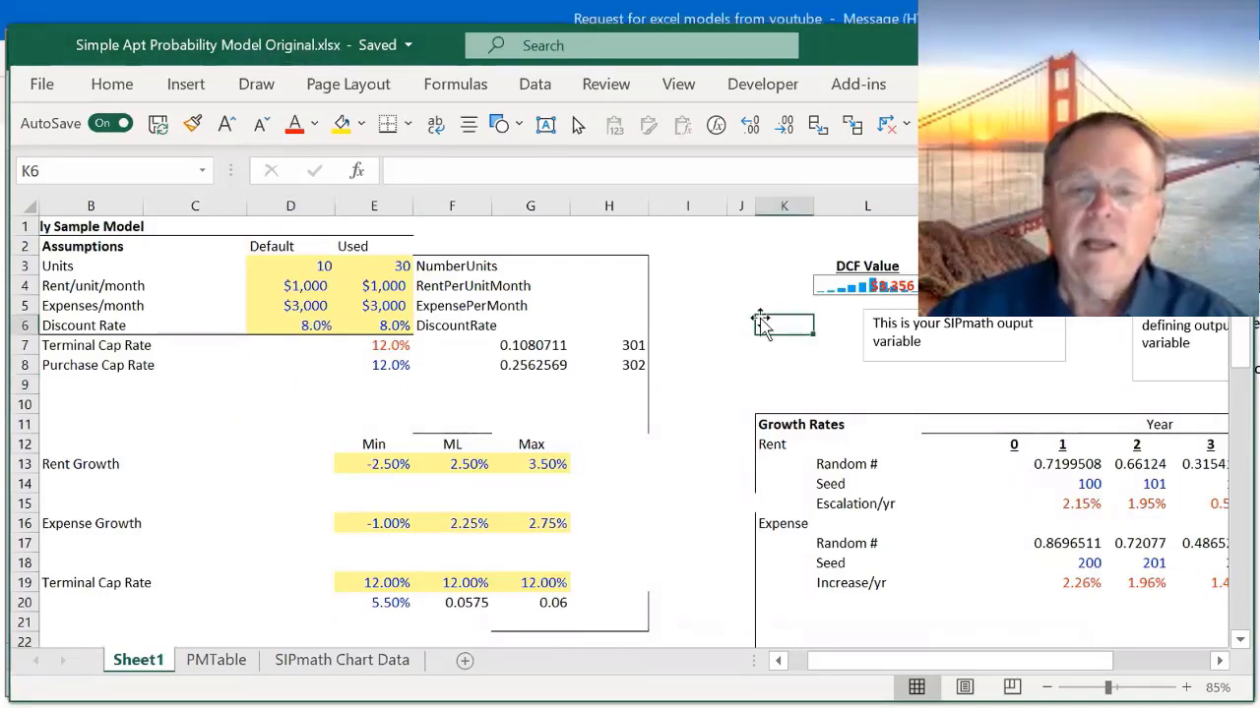
scroll(739, 327, "down", 4)
scroll(739, 327, "down", 2)
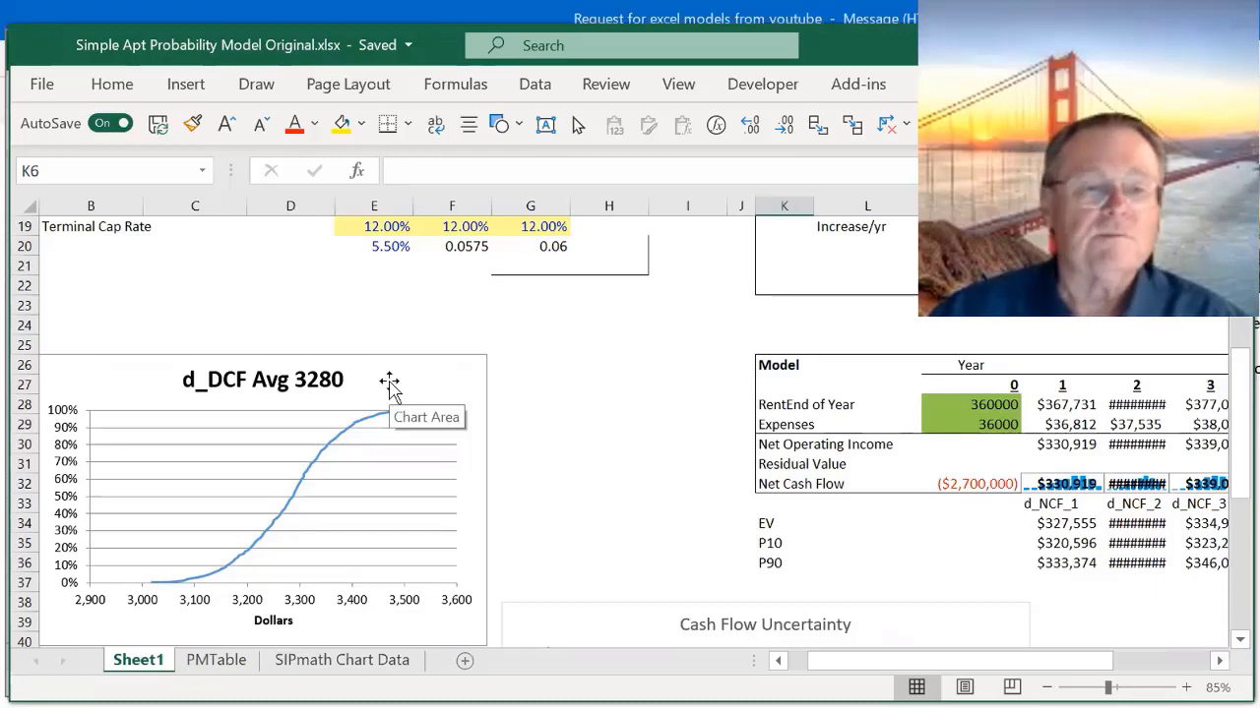
- Create a new blank workbook
left_click(41, 86)
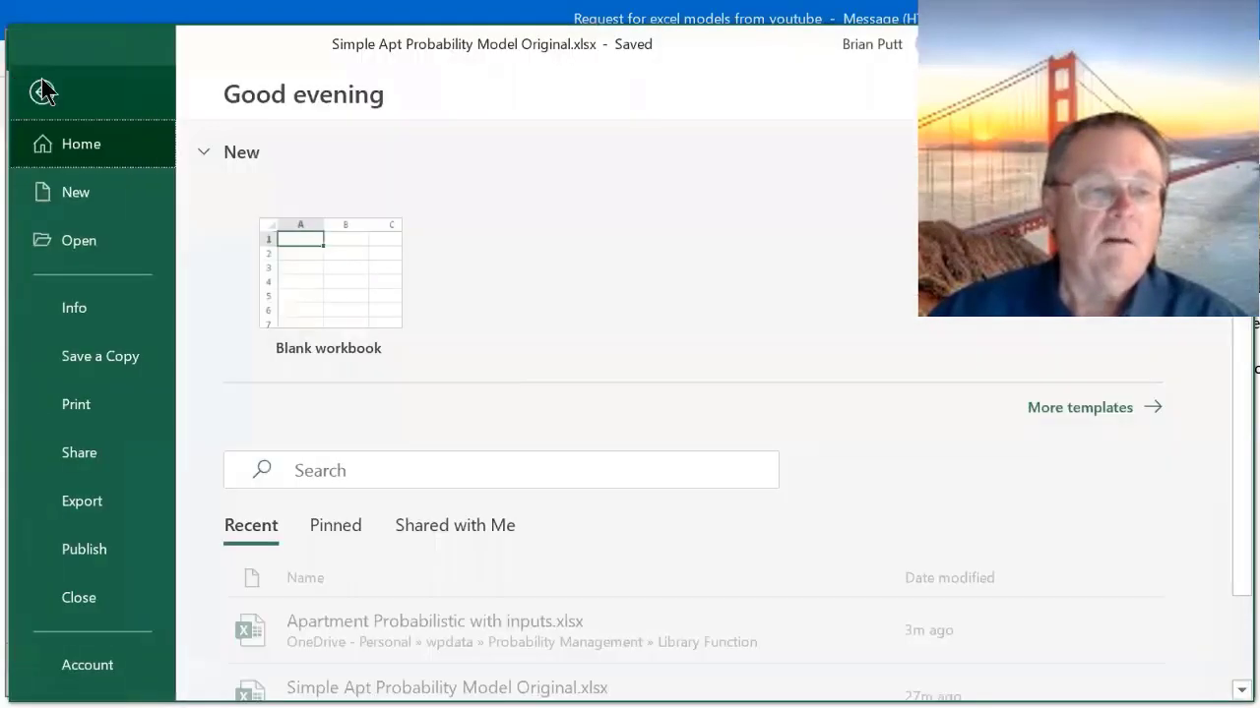
left_click(76, 199)
left_click(406, 295)
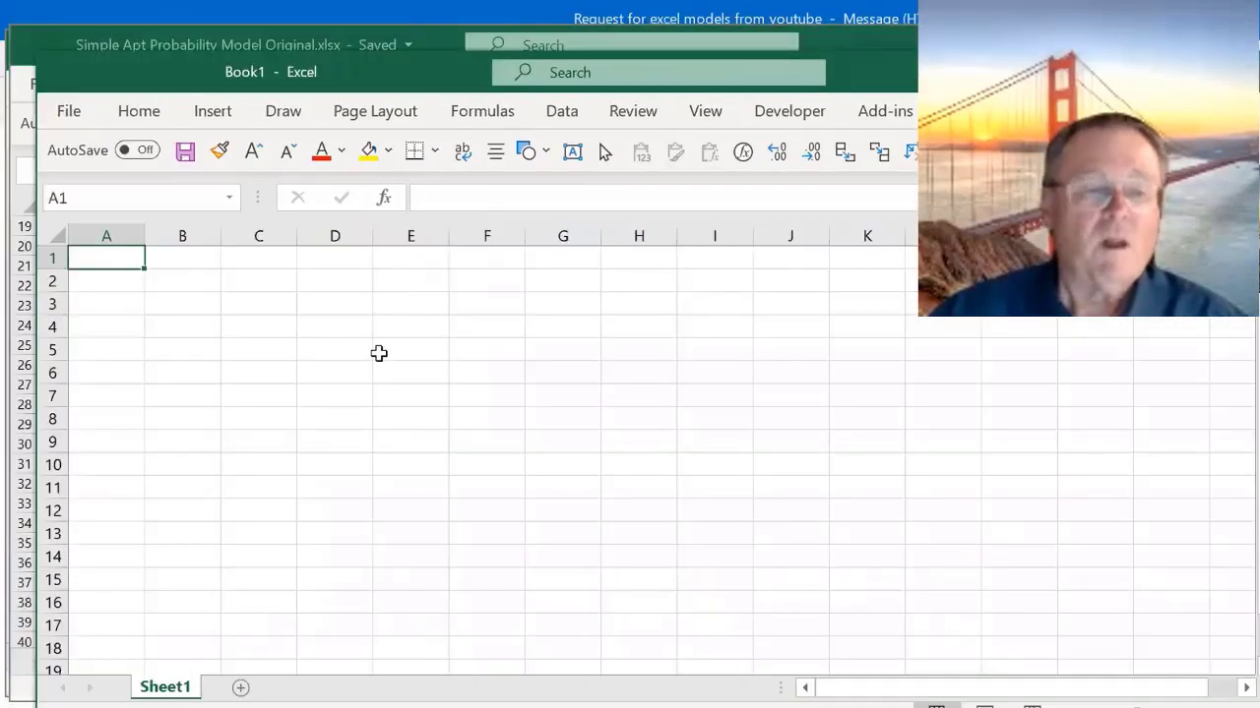
- Enter the title "Comparison of Two Apartment Models" in cell A1
type("Co")
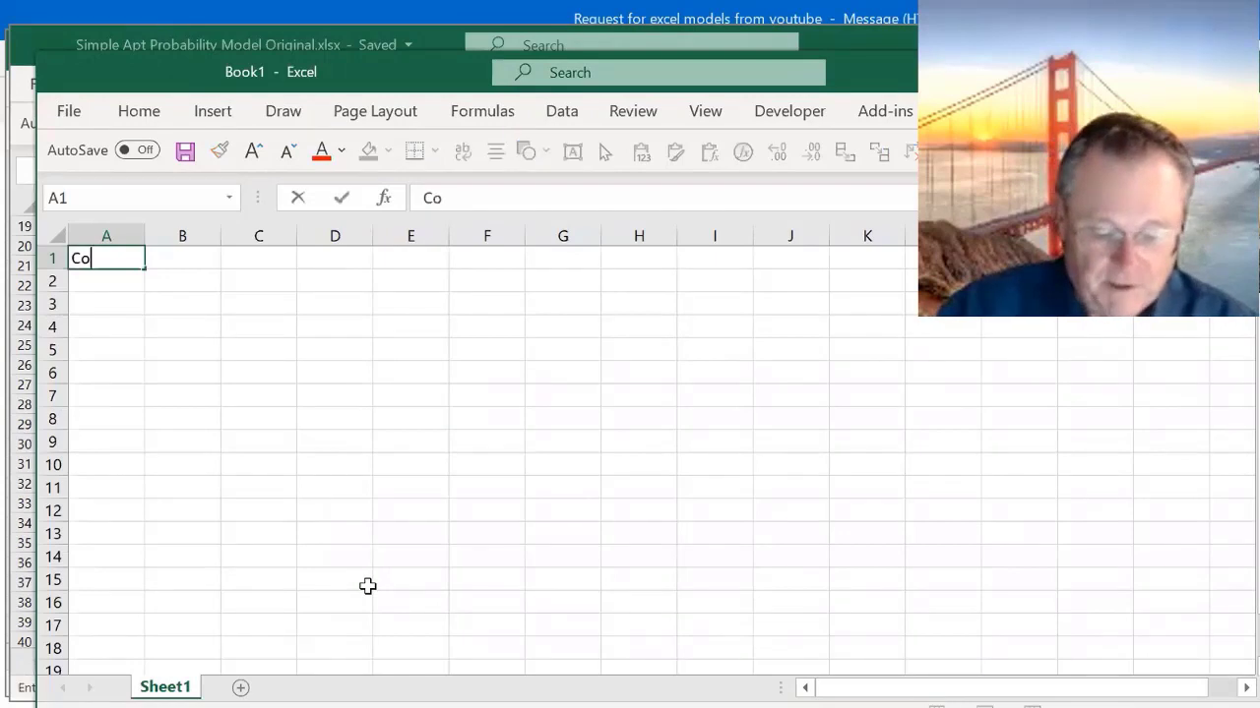
type("mparison")
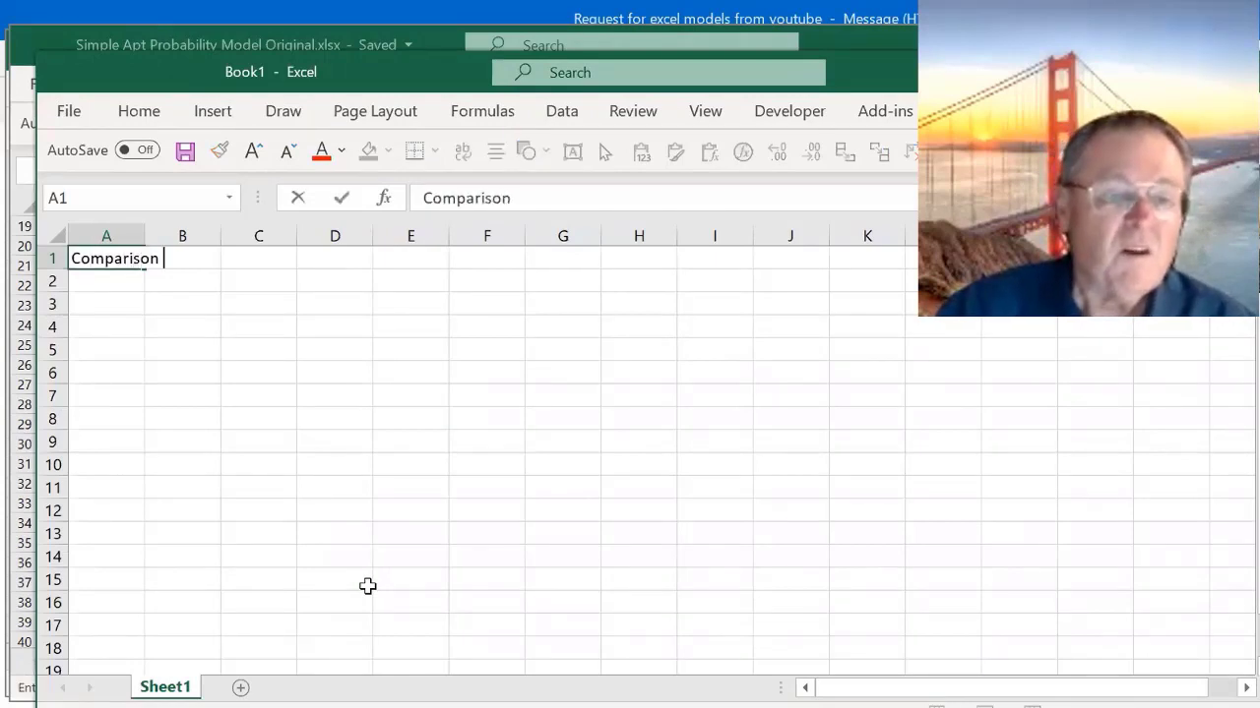
type(" of Two Apar")
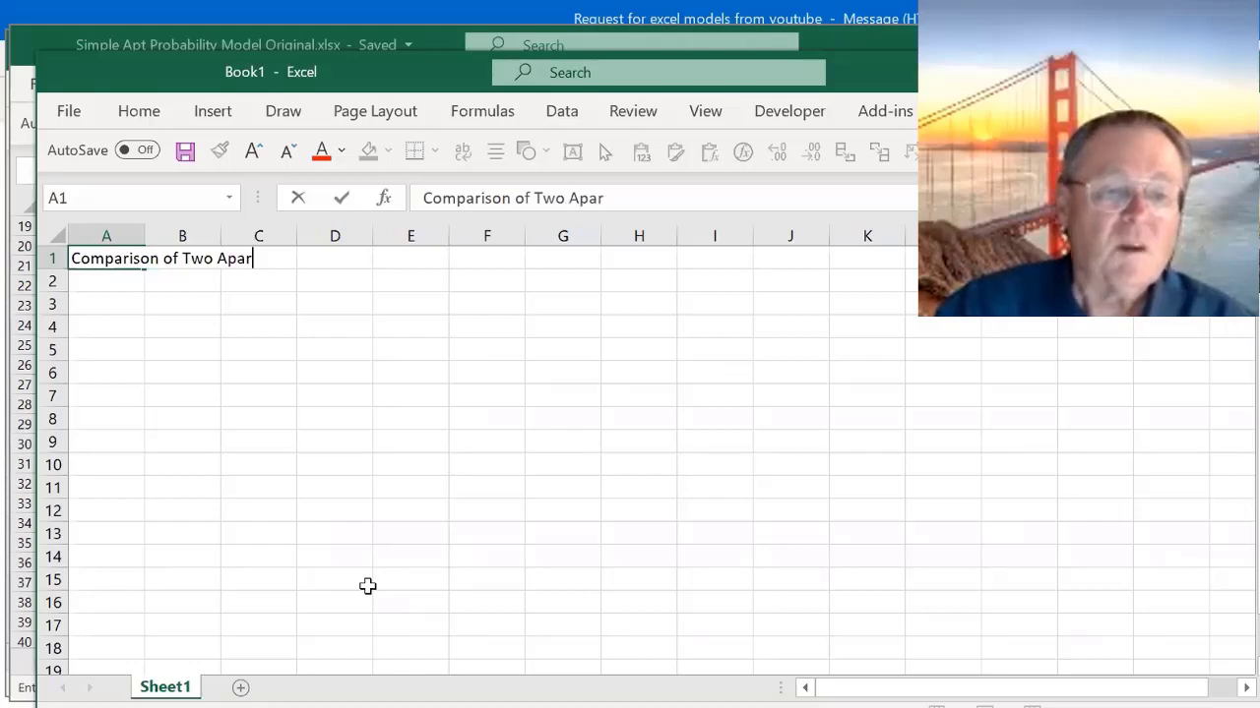
type("tment Mod")
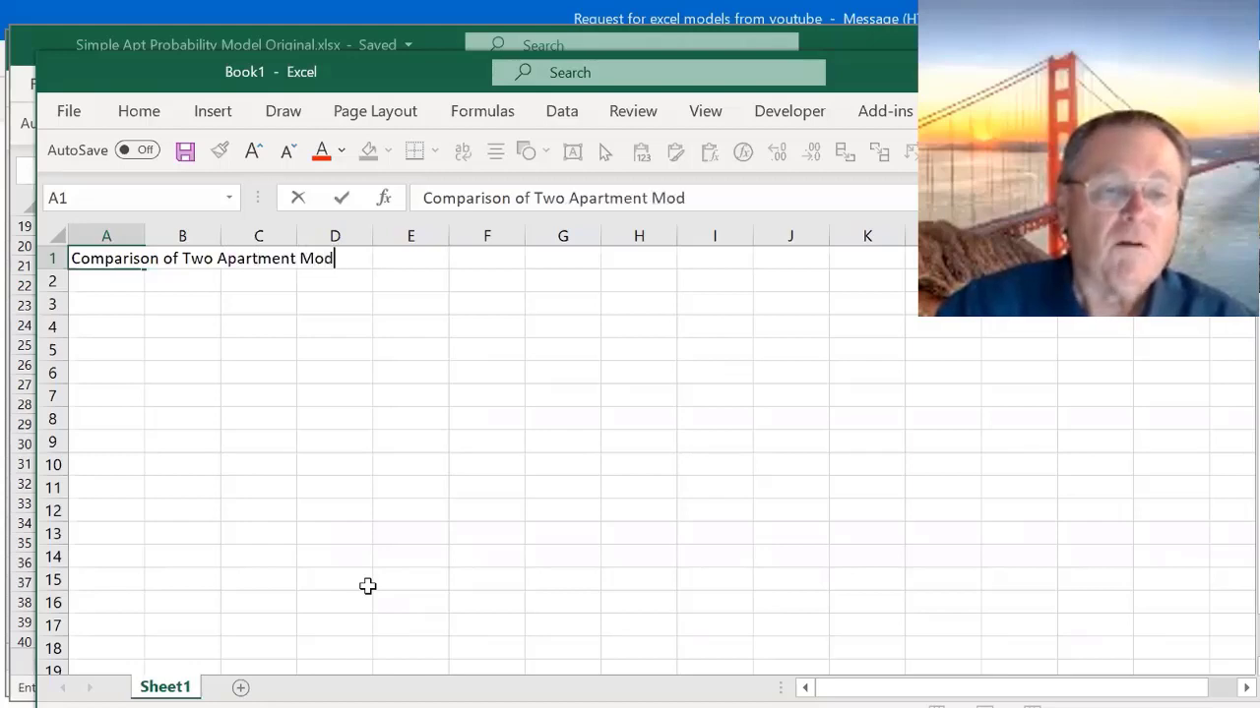
type("els")
key("Return")
key("Return")
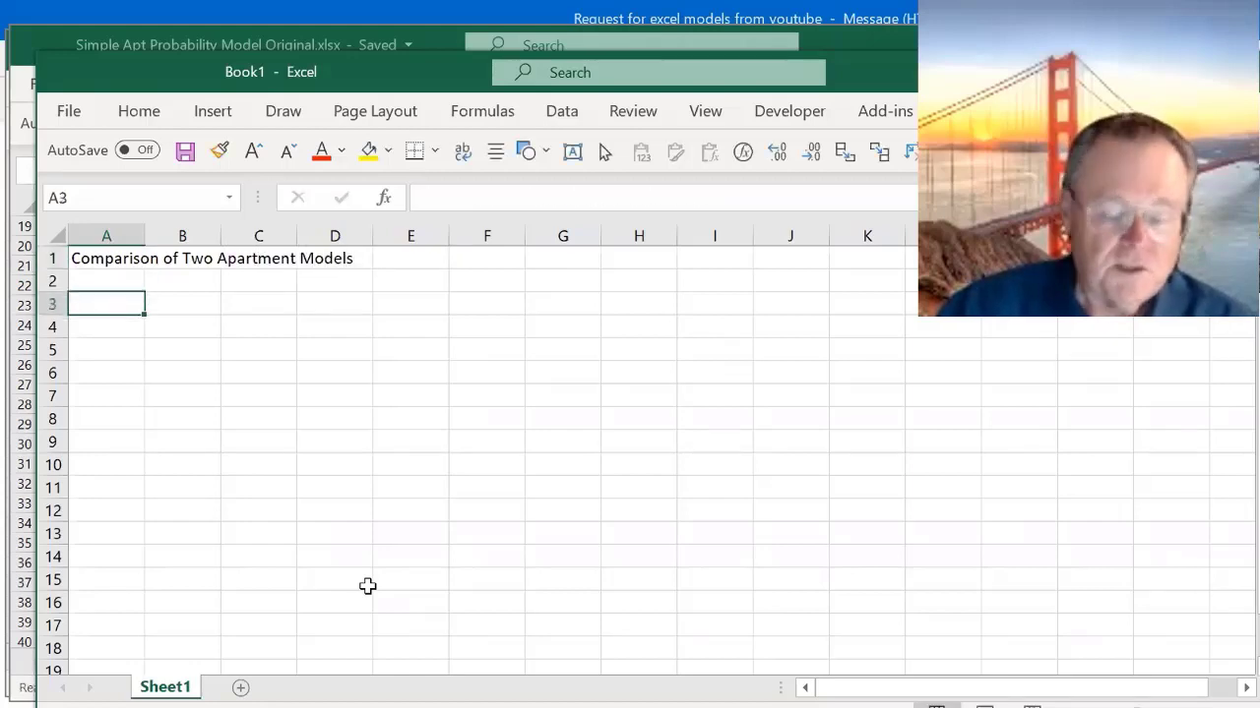
- Enter the label "Simple Model NPV" in cell A3
type("Simple ")
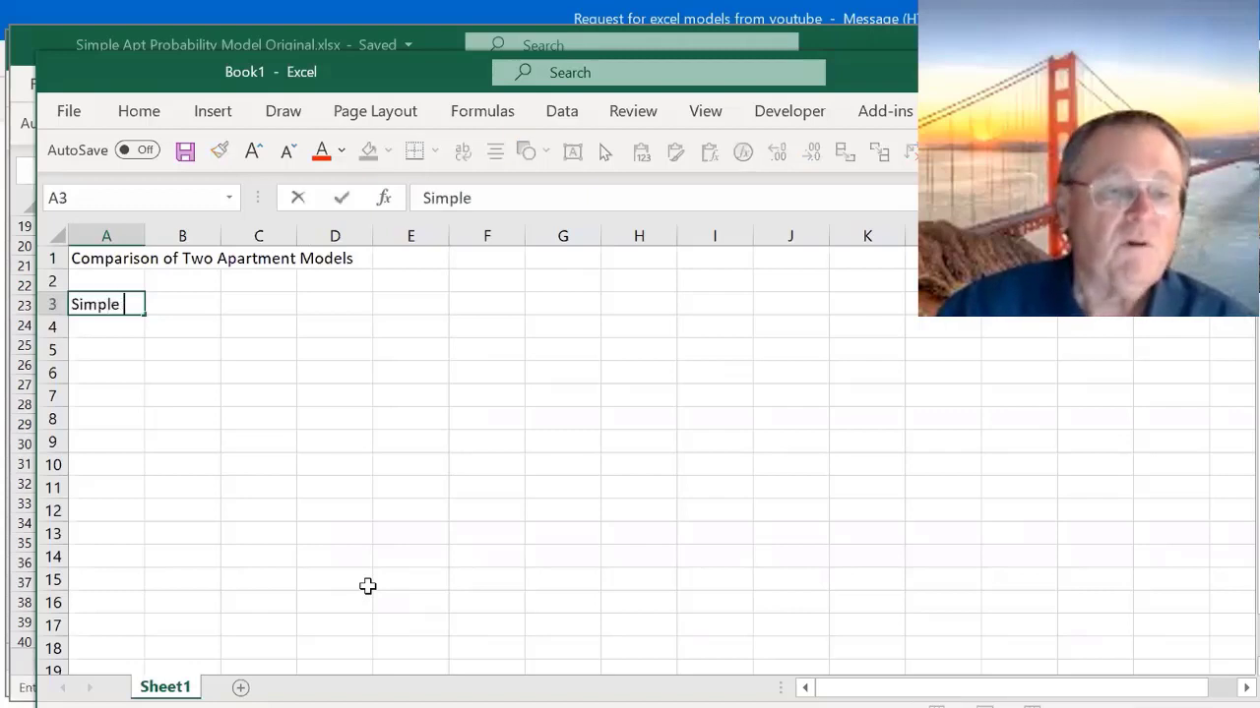
type("Moe")
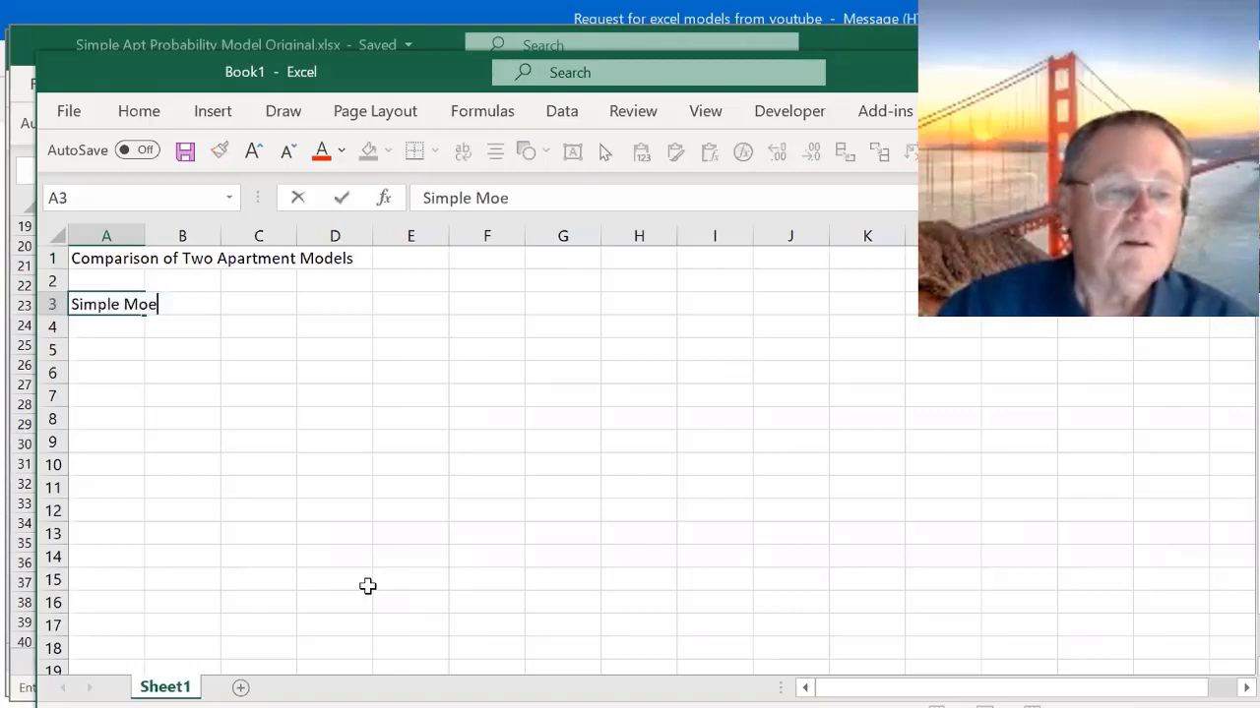
key("BackSpace")
type("del NPV")
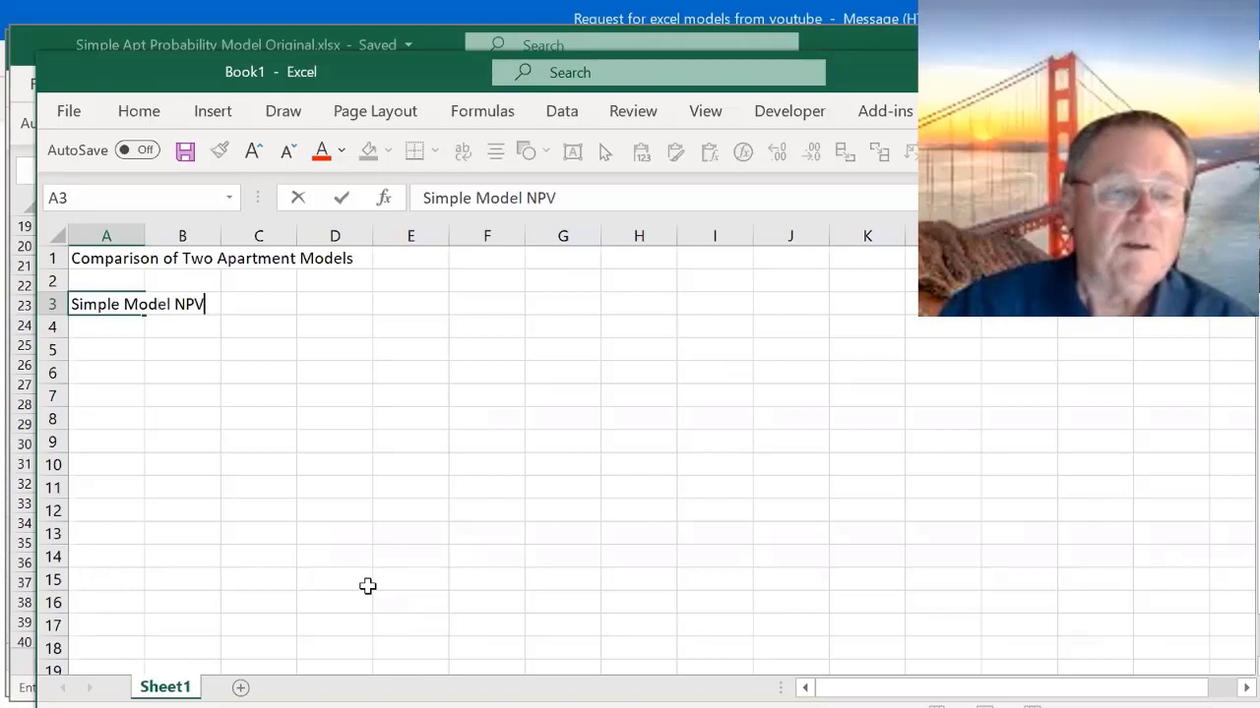
key("ctrl+Return")
- Start an INDEX formula in D3 whose array is the full d_DCF column in the PMTable sheet of Simple Apt Probability Model Original.xlsx
key("Right")
key("Right")
key("Right")
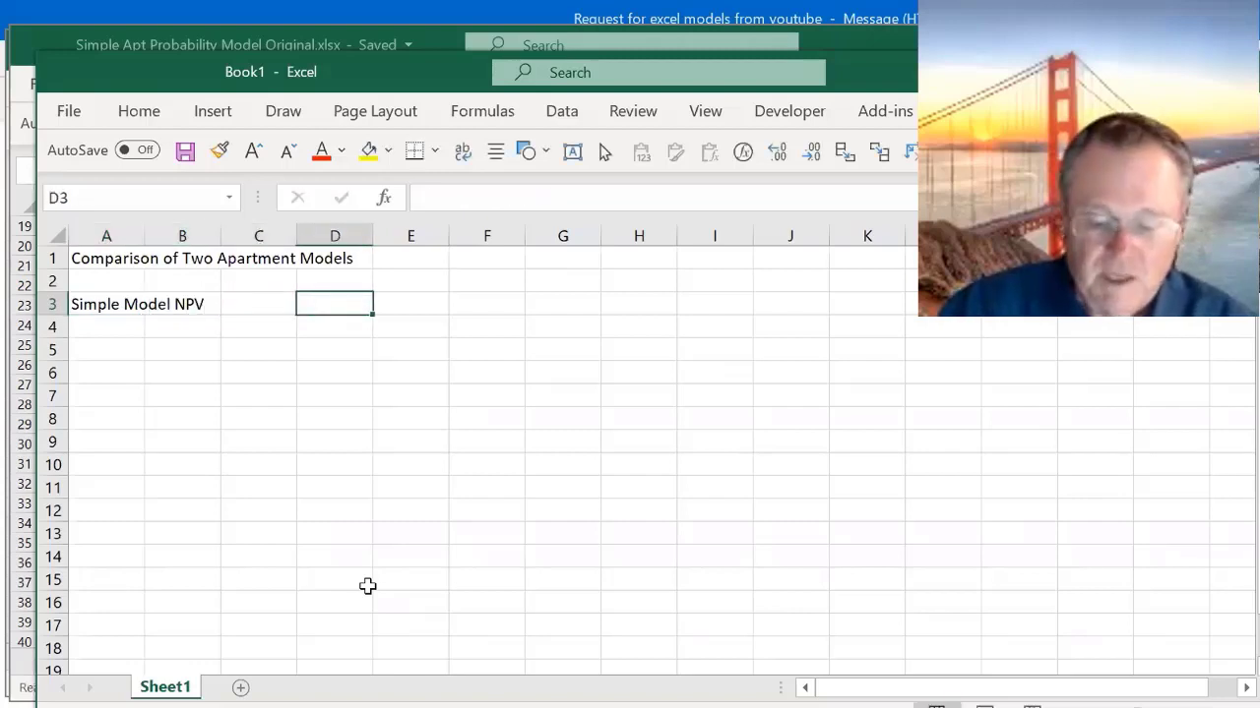
type("=index(")
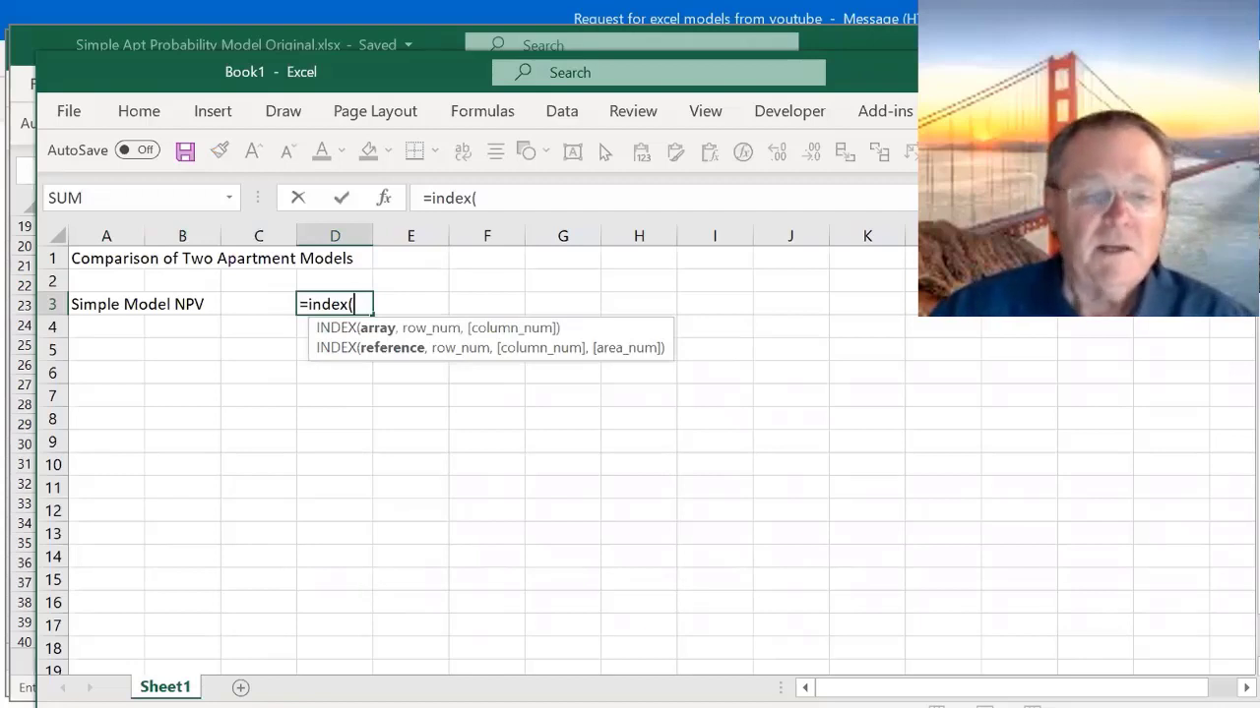
left_click(818, 707)
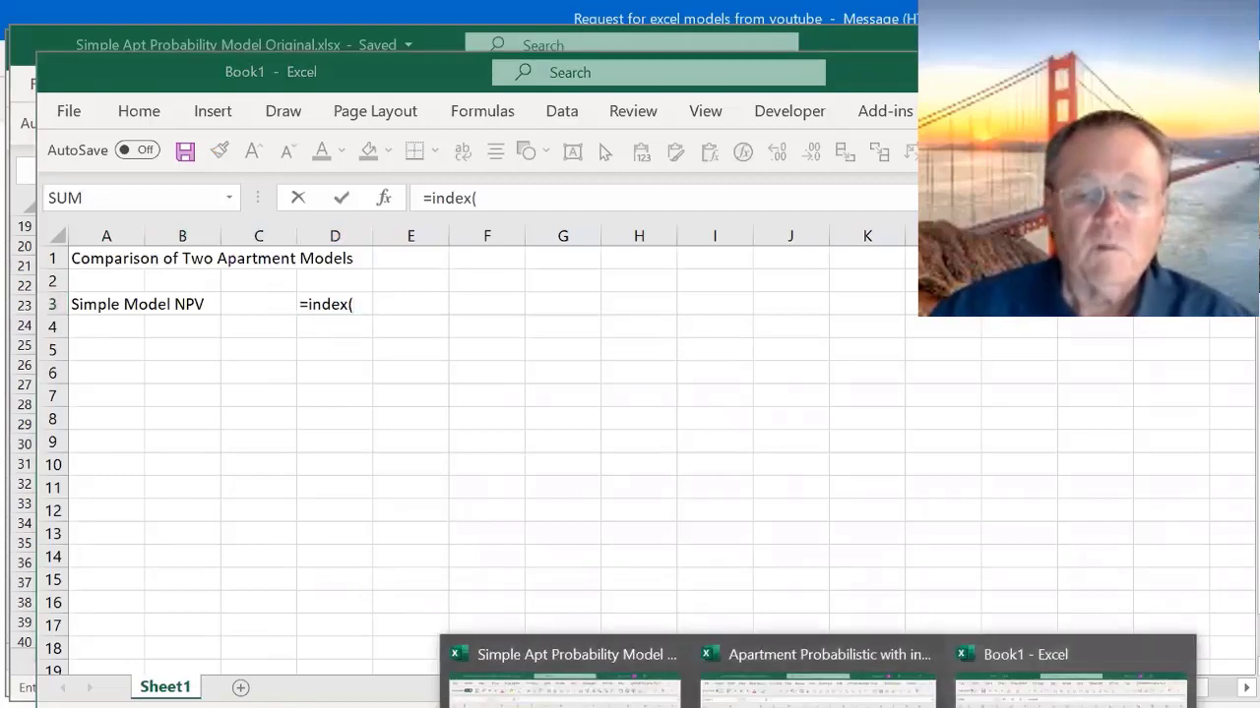
left_click(548, 705)
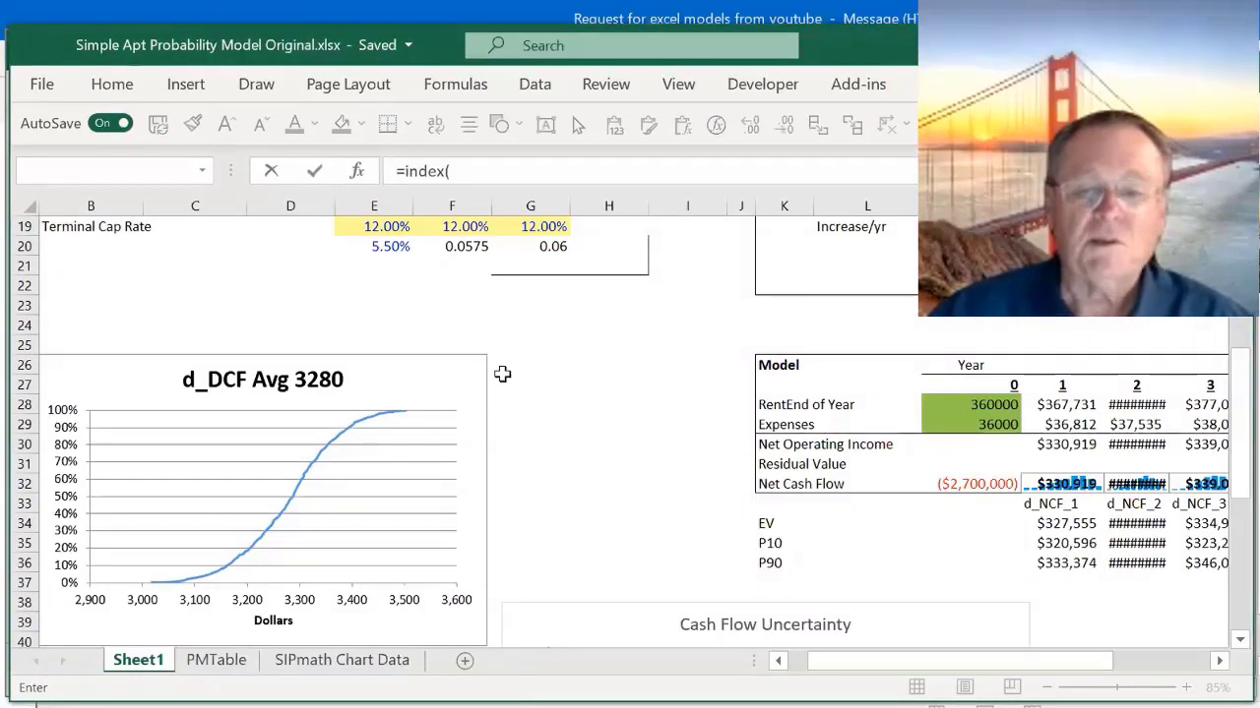
left_click(442, 459)
left_click(218, 661)
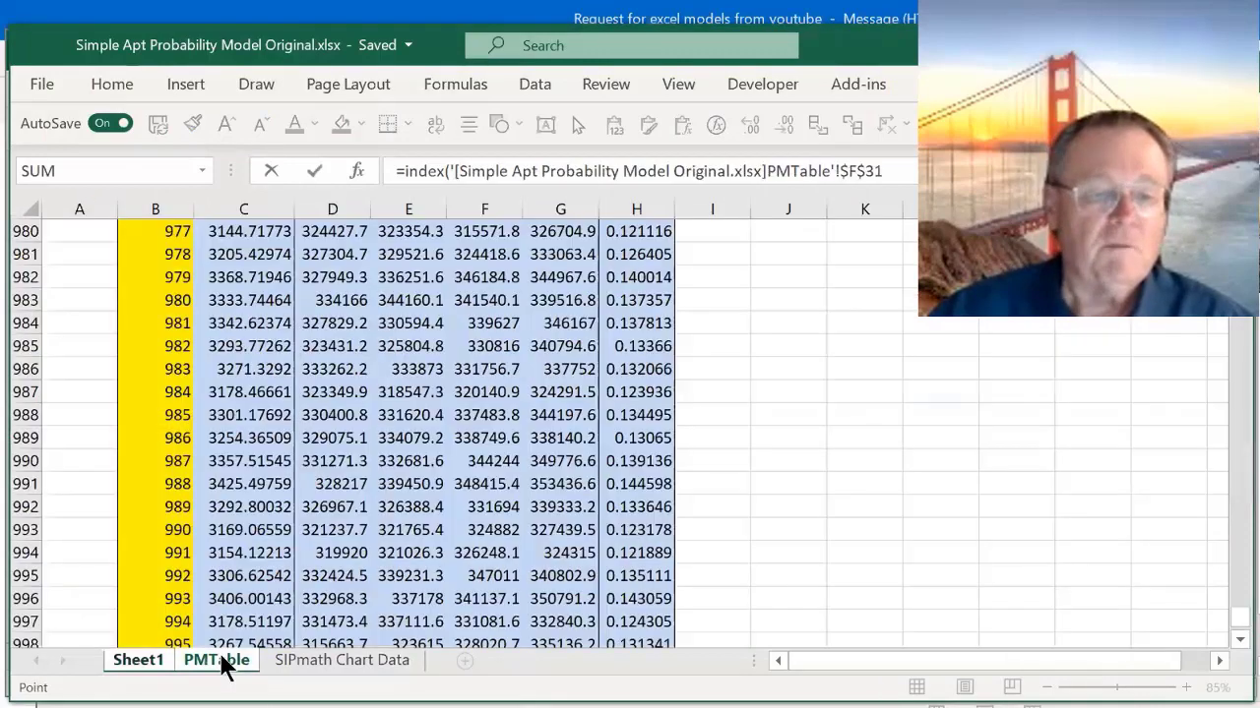
scroll(371, 487, "up", 16)
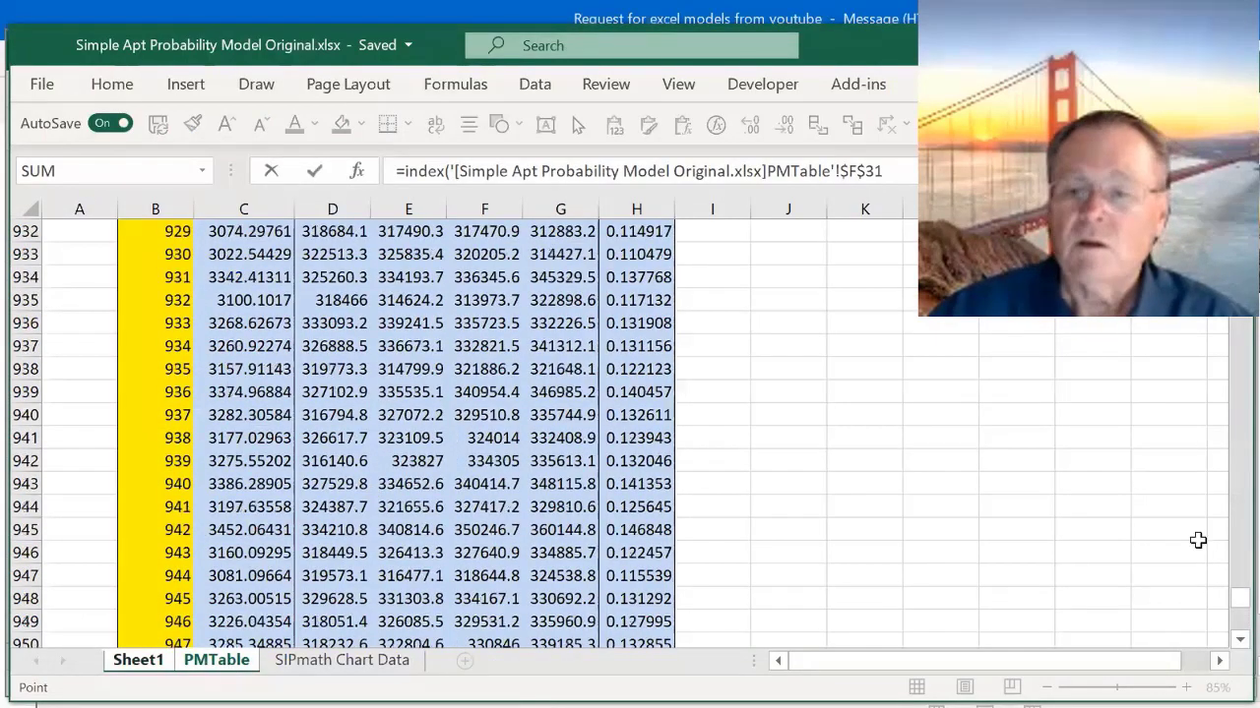
left_click_drag(1247, 604, 1242, 226)
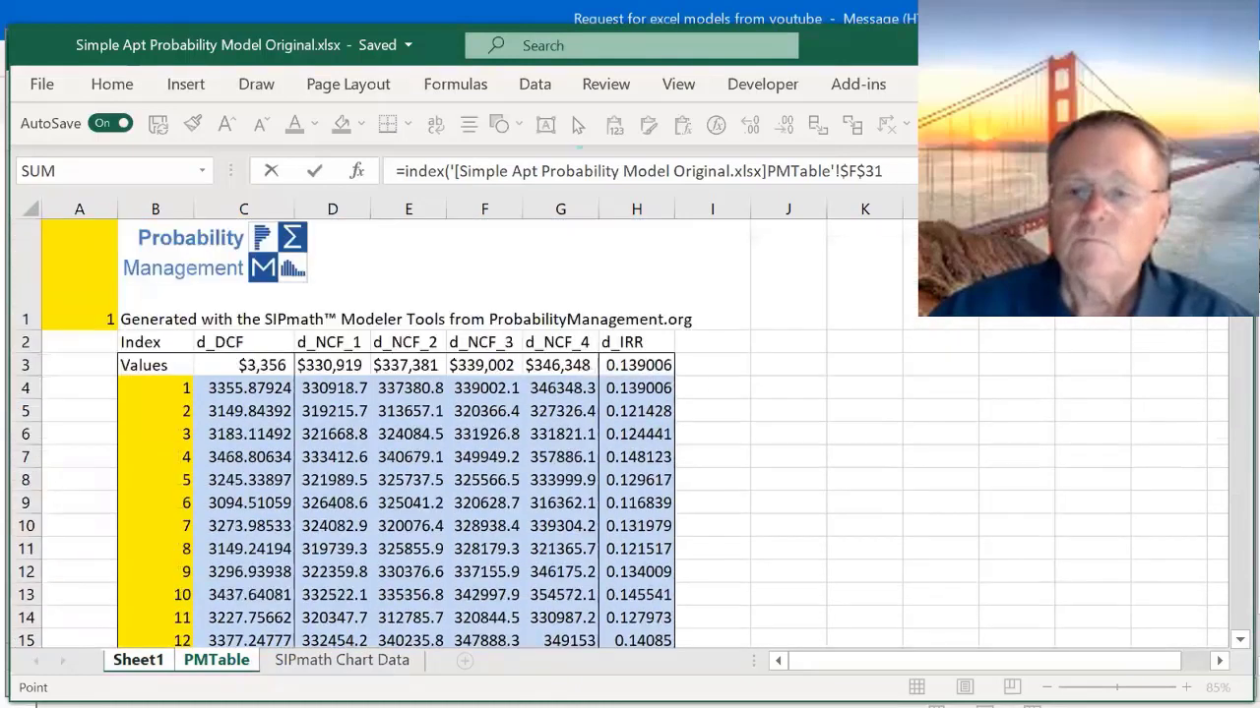
left_click(241, 389)
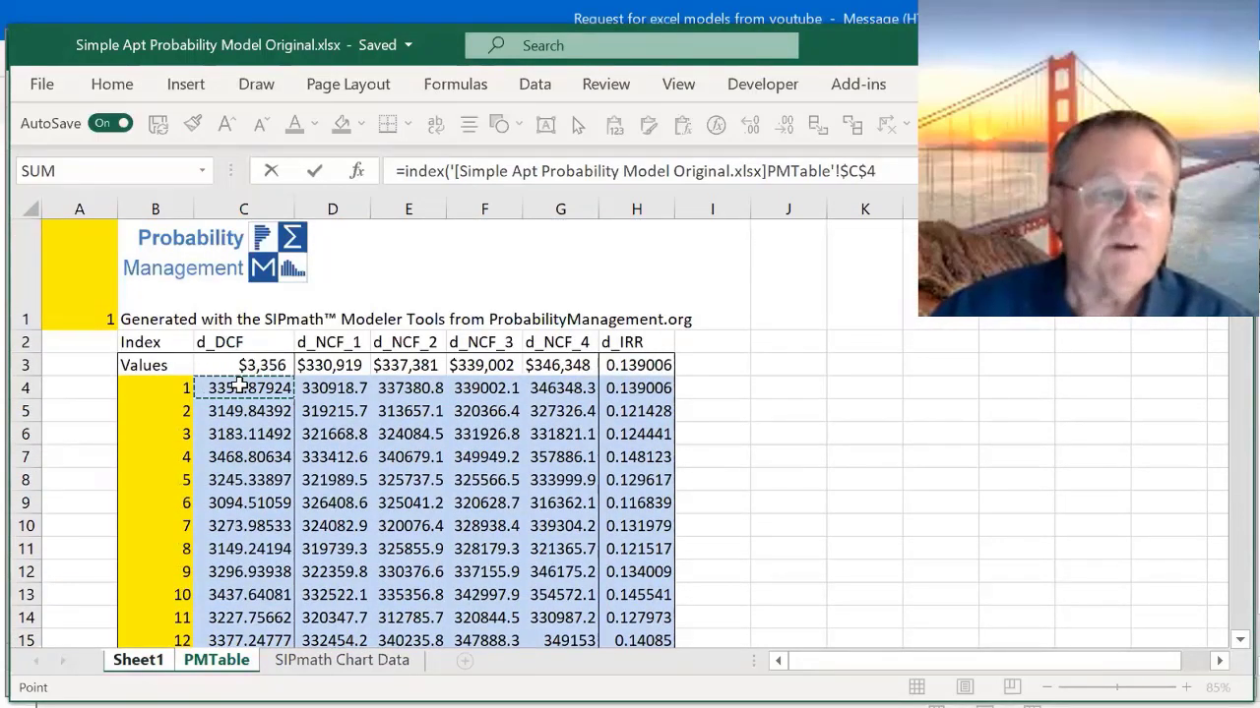
key("End")
key("shift+Down")
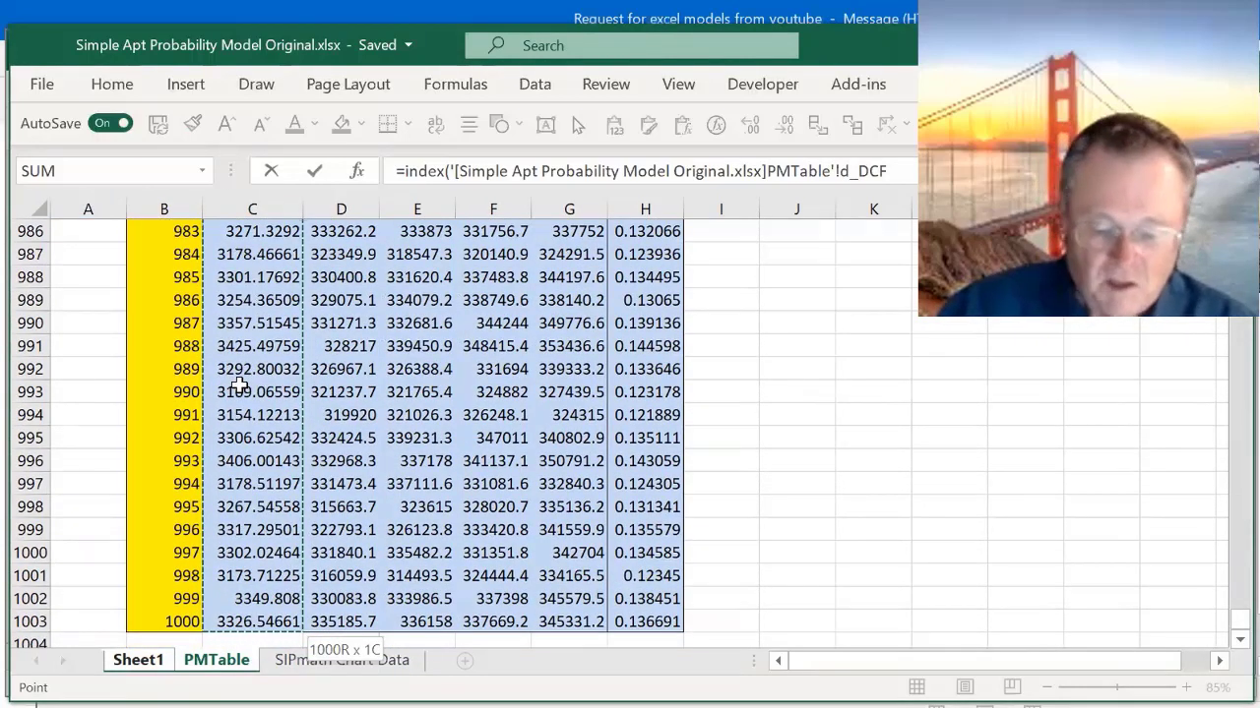
- Complete the D3 INDEX formula with pm_index as the row number and check the entered formula
type(",pm")
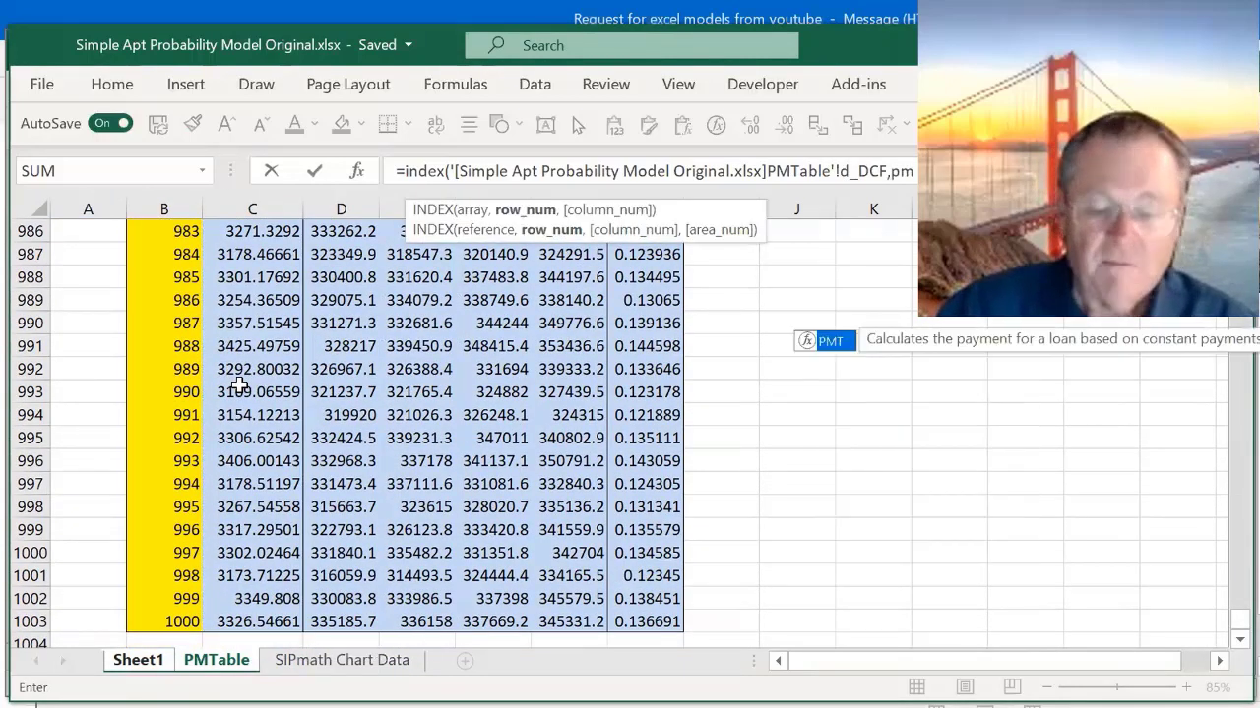
type("_")
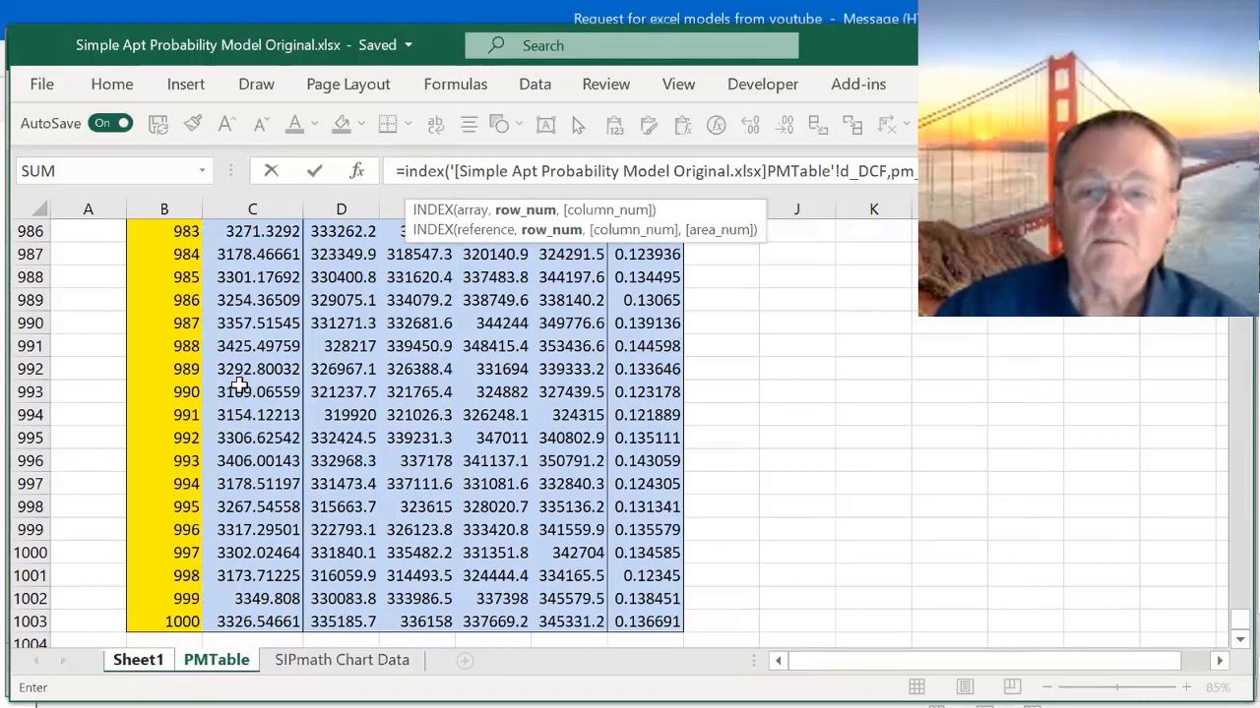
type("index)")
key("Return")
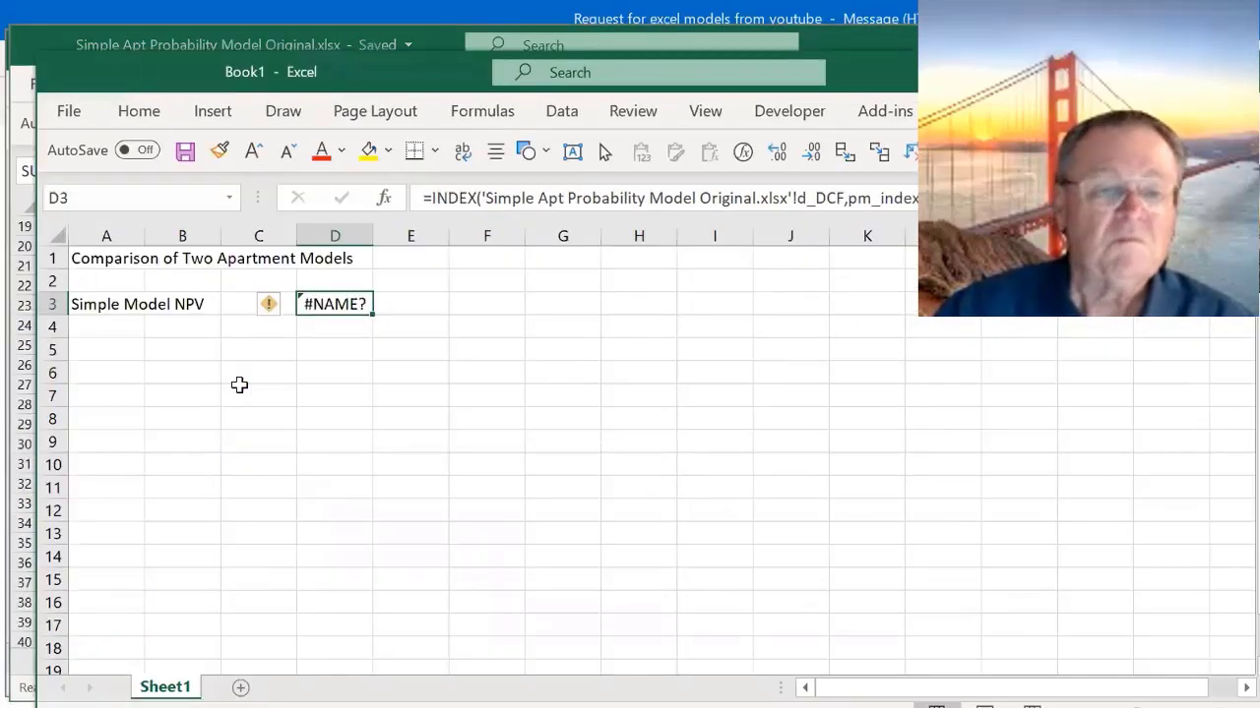
key("F2")
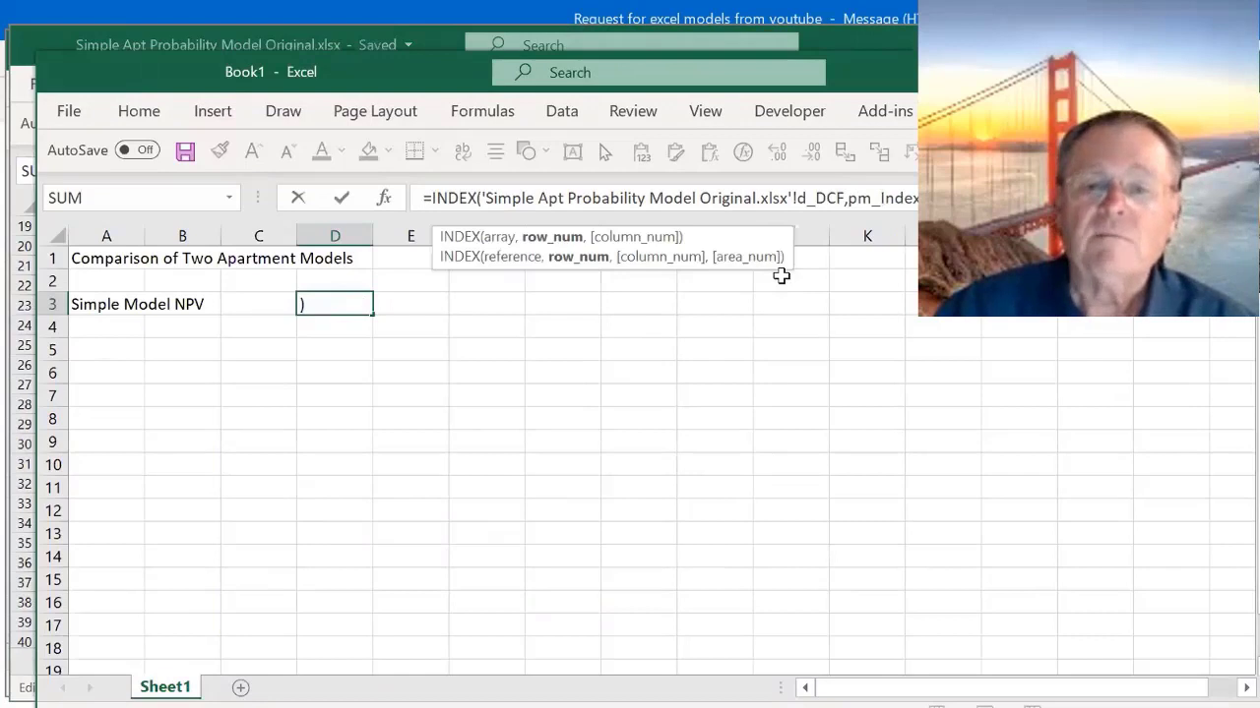
key("Escape")
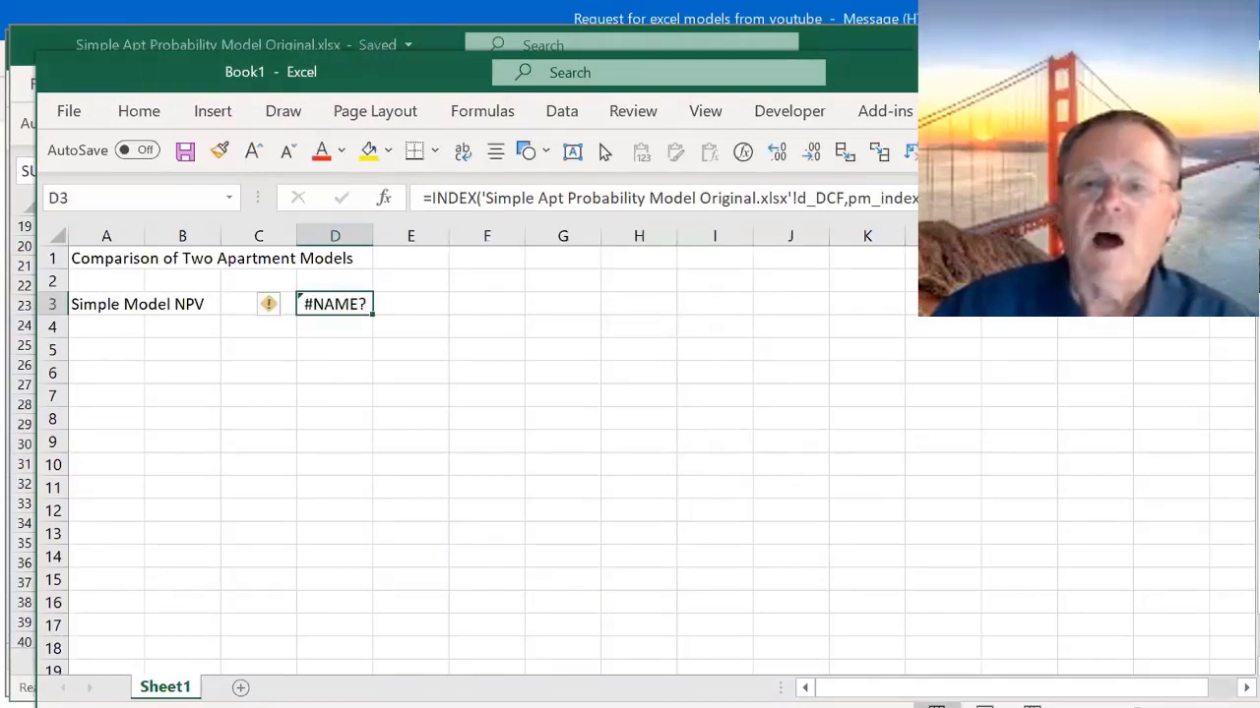
- Initialize SIPmath in the new workbook in Generate Mode with 1000 trials
left_click(1028, 111)
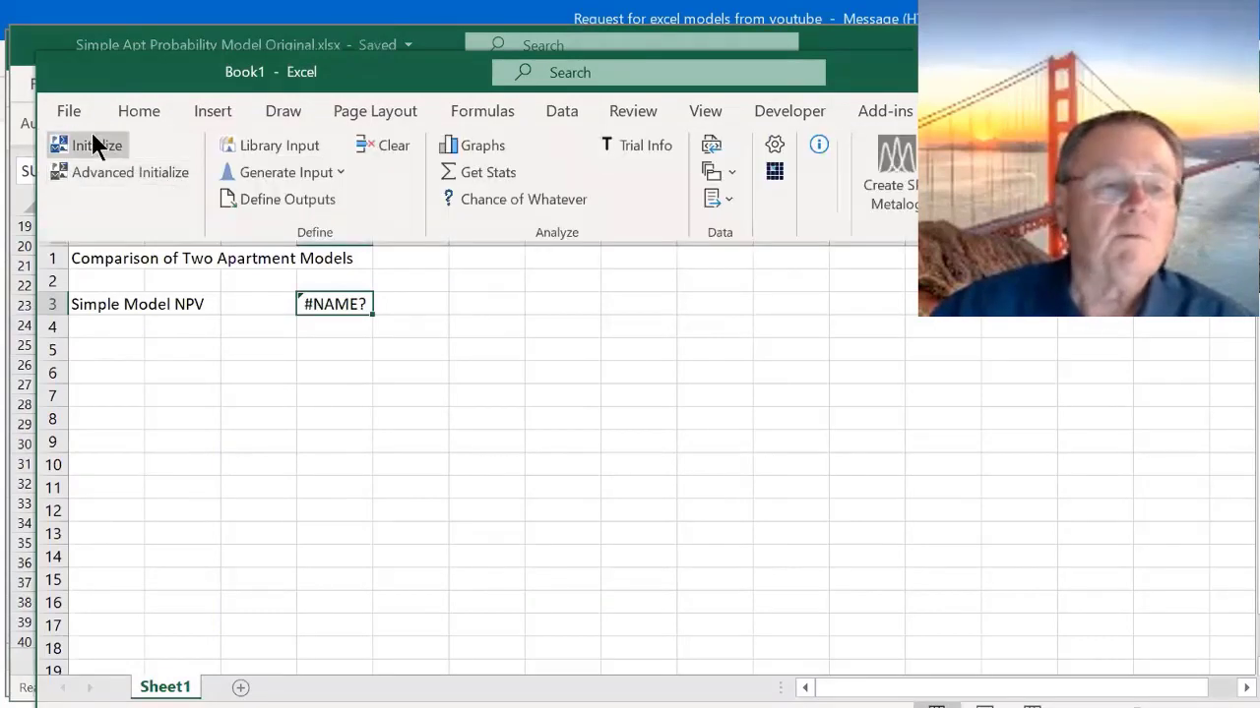
left_click(92, 143)
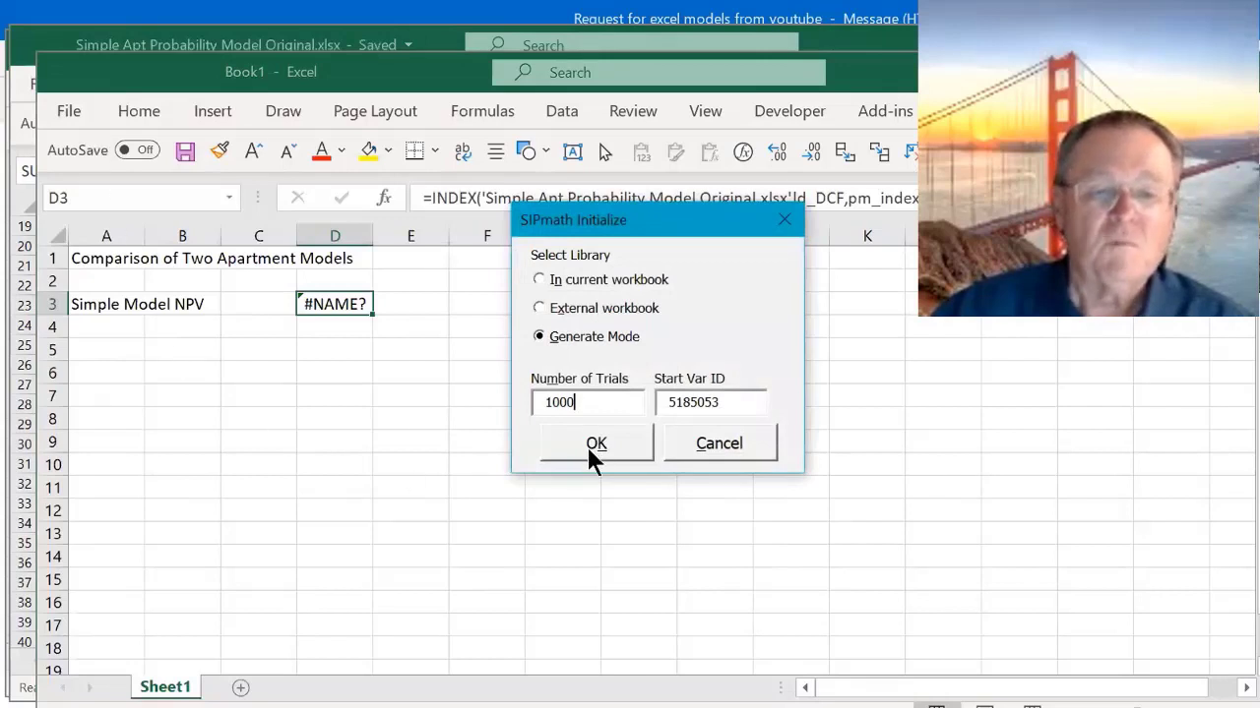
left_click(590, 443)
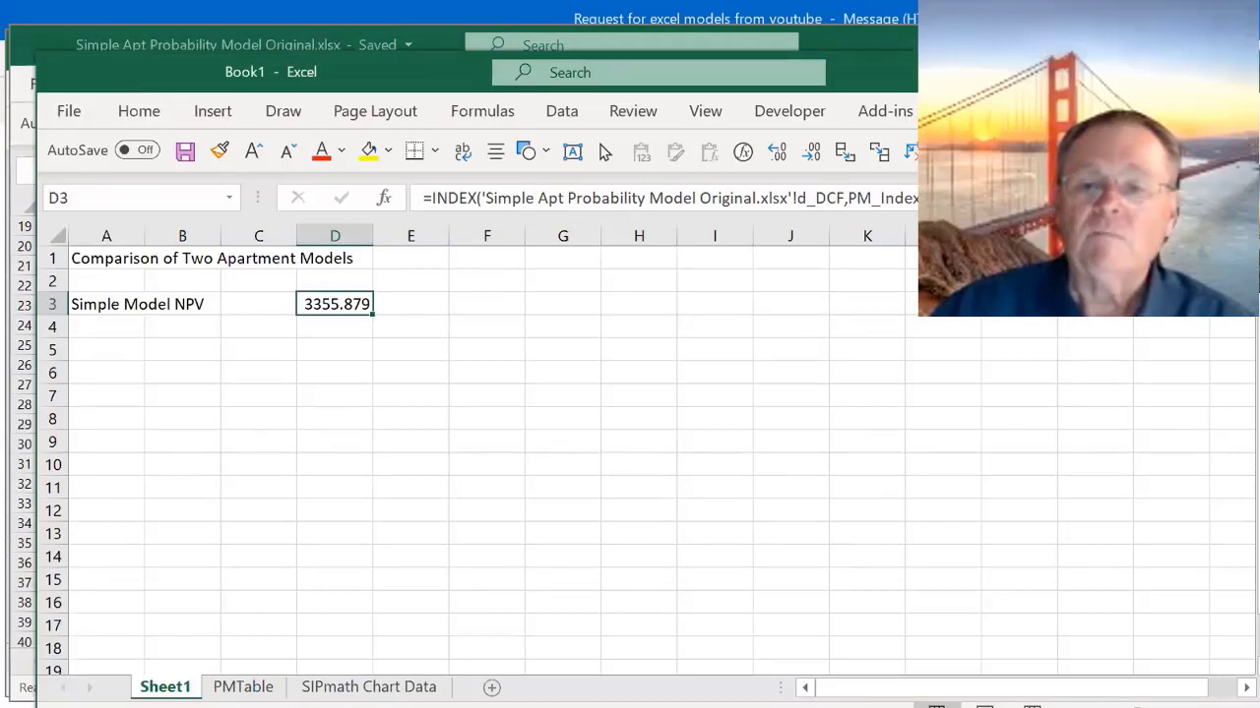
- Define D3 as a SIPmath output named from cell A3, accepting underscores in place of invalid name characters
left_click(1024, 112)
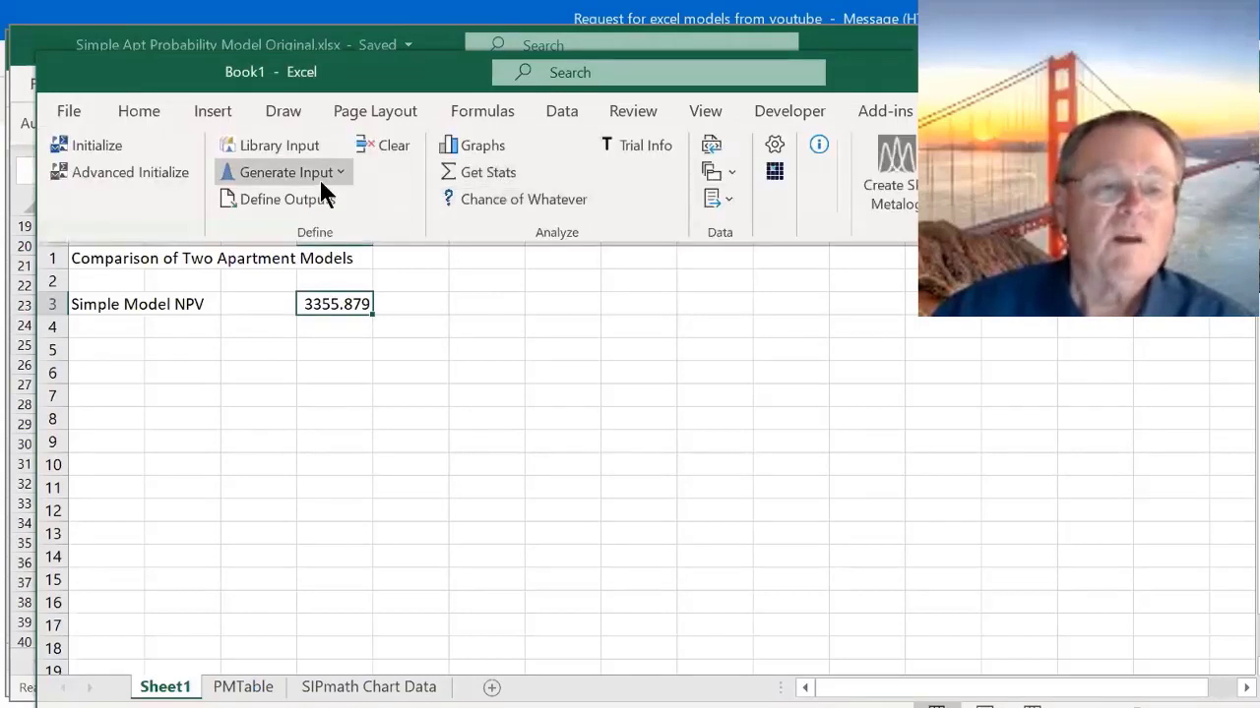
left_click(296, 200)
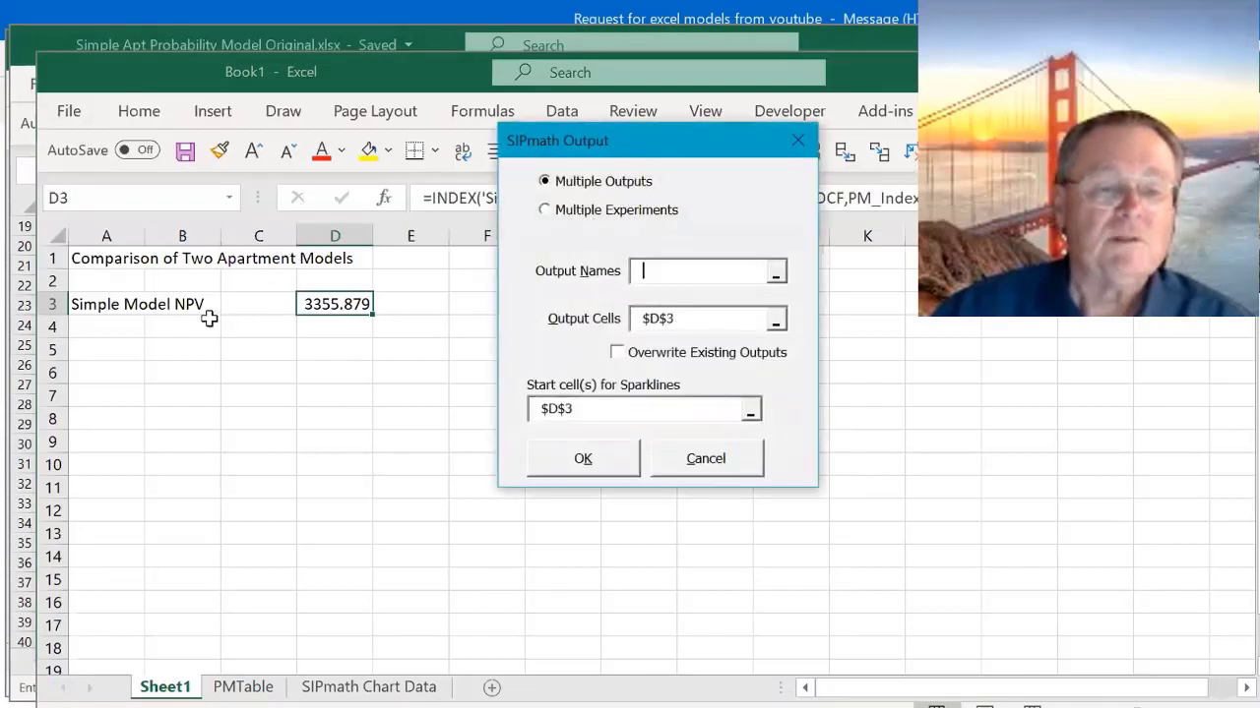
left_click(114, 303)
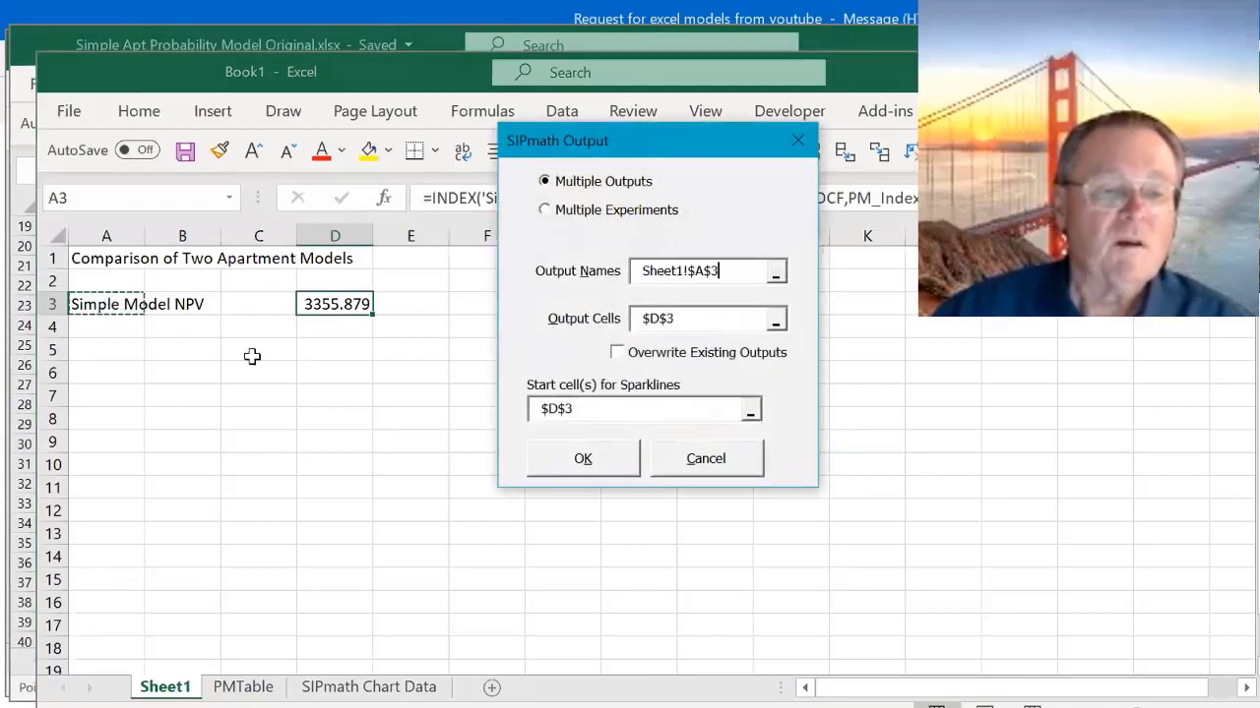
left_click(596, 457)
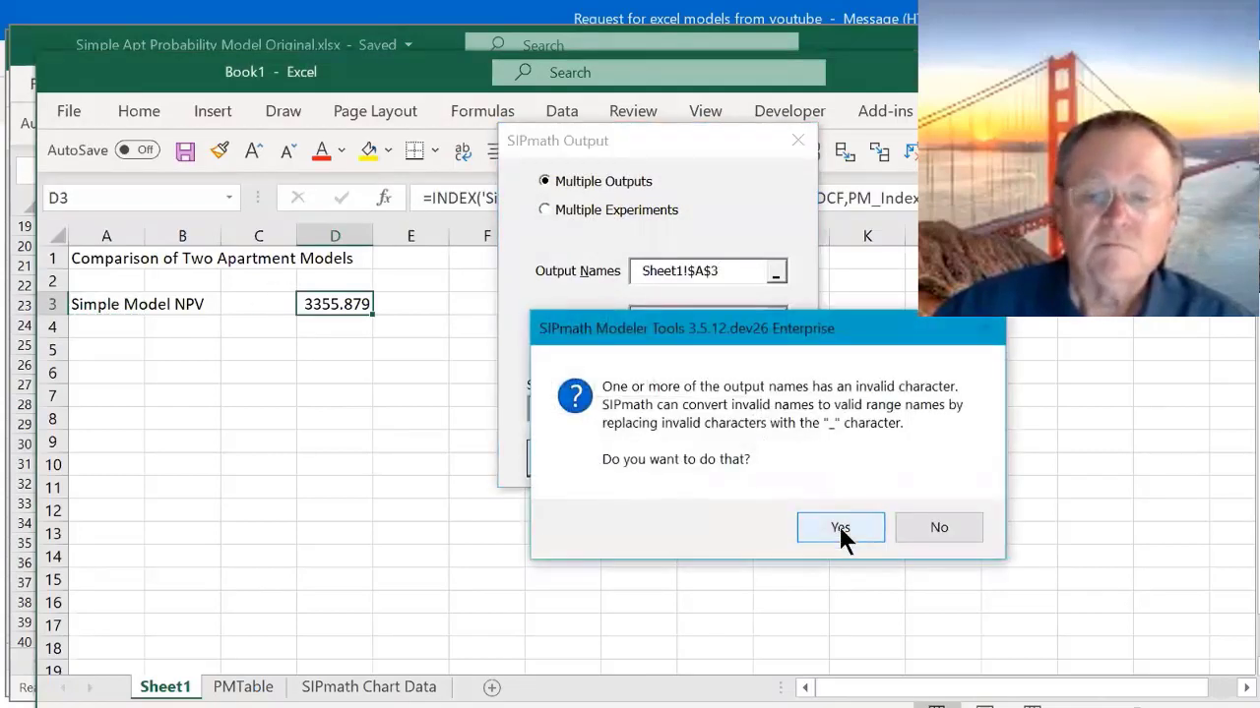
left_click(839, 527)
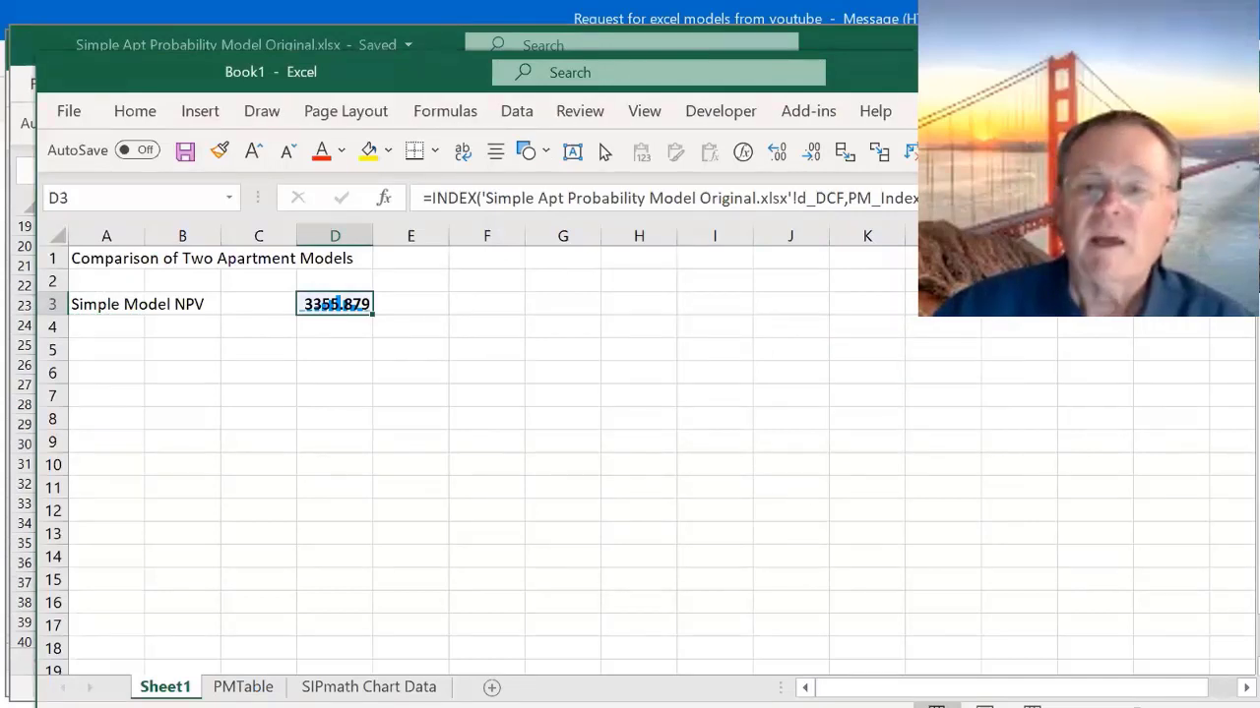
- Create a SIPmath cumulative Excel chart of the D3 output with its starting location at K2
left_click(929, 110)
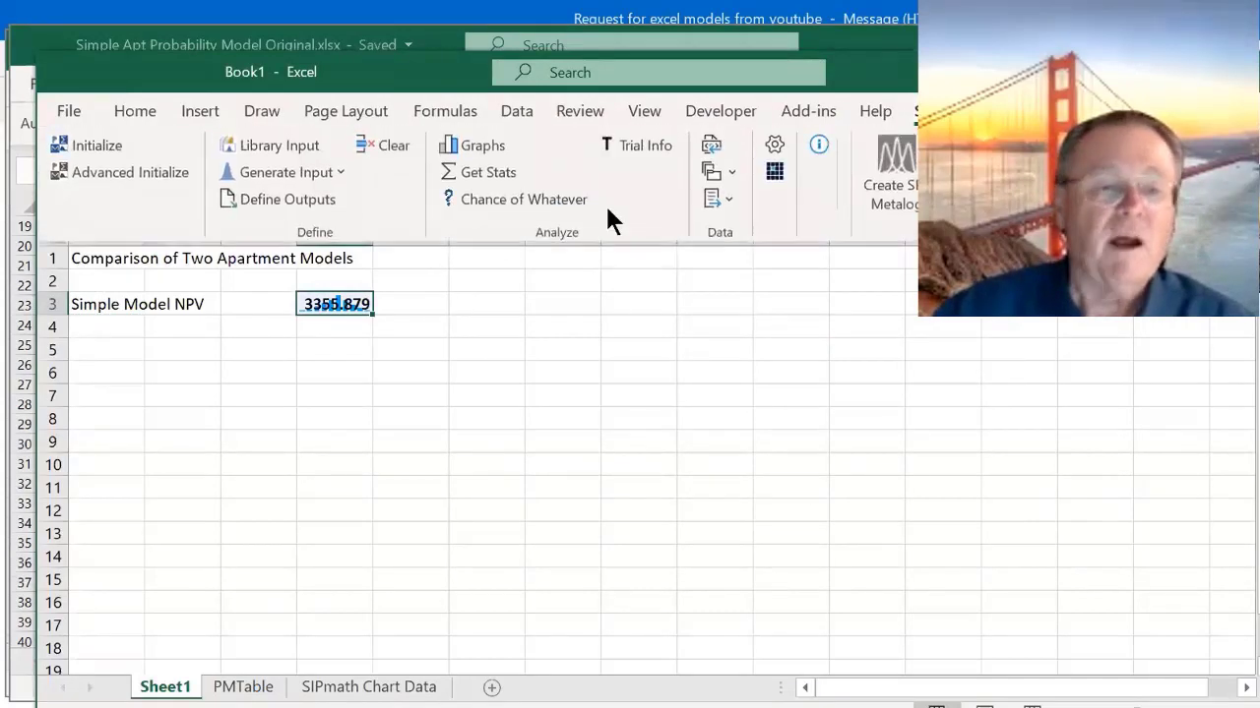
left_click(479, 140)
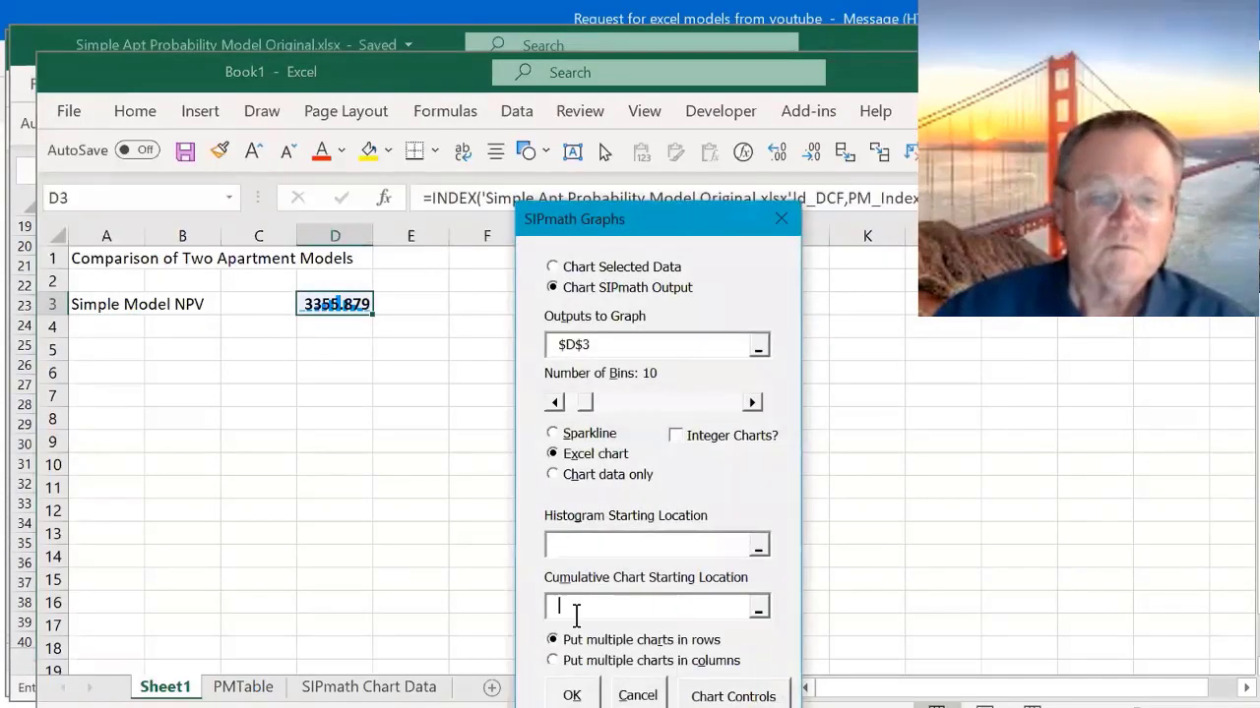
left_click(863, 283)
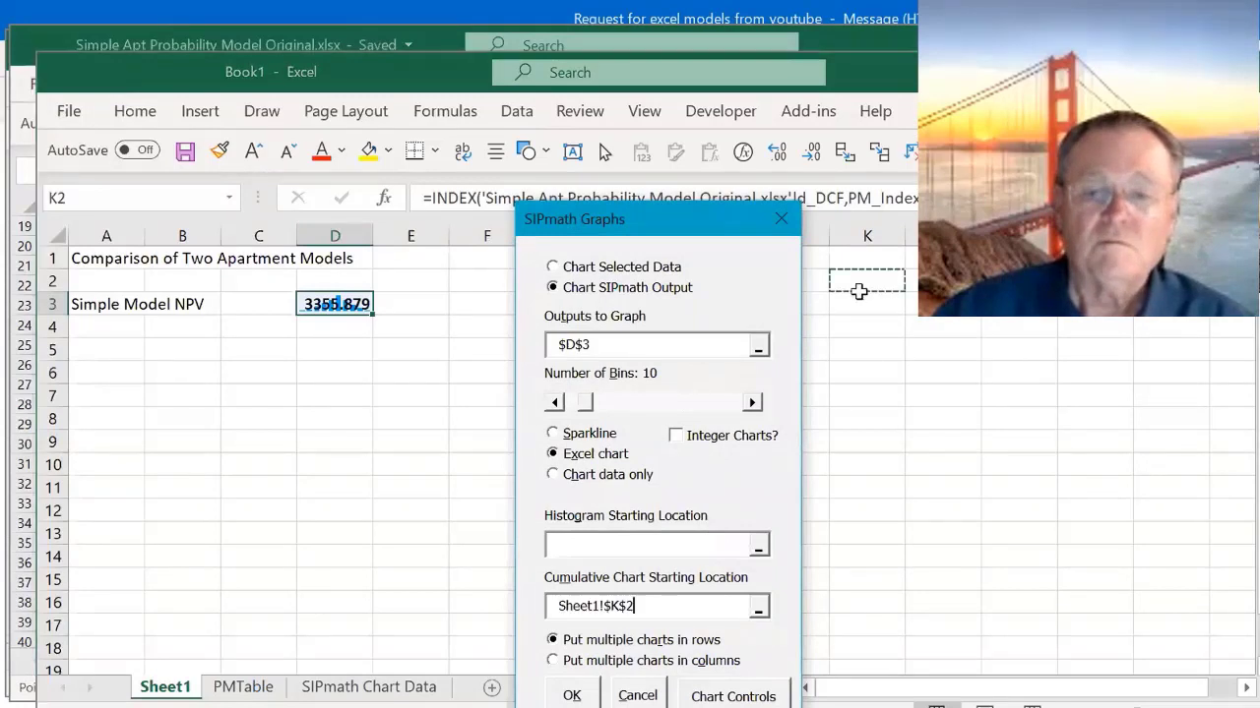
left_click(571, 696)
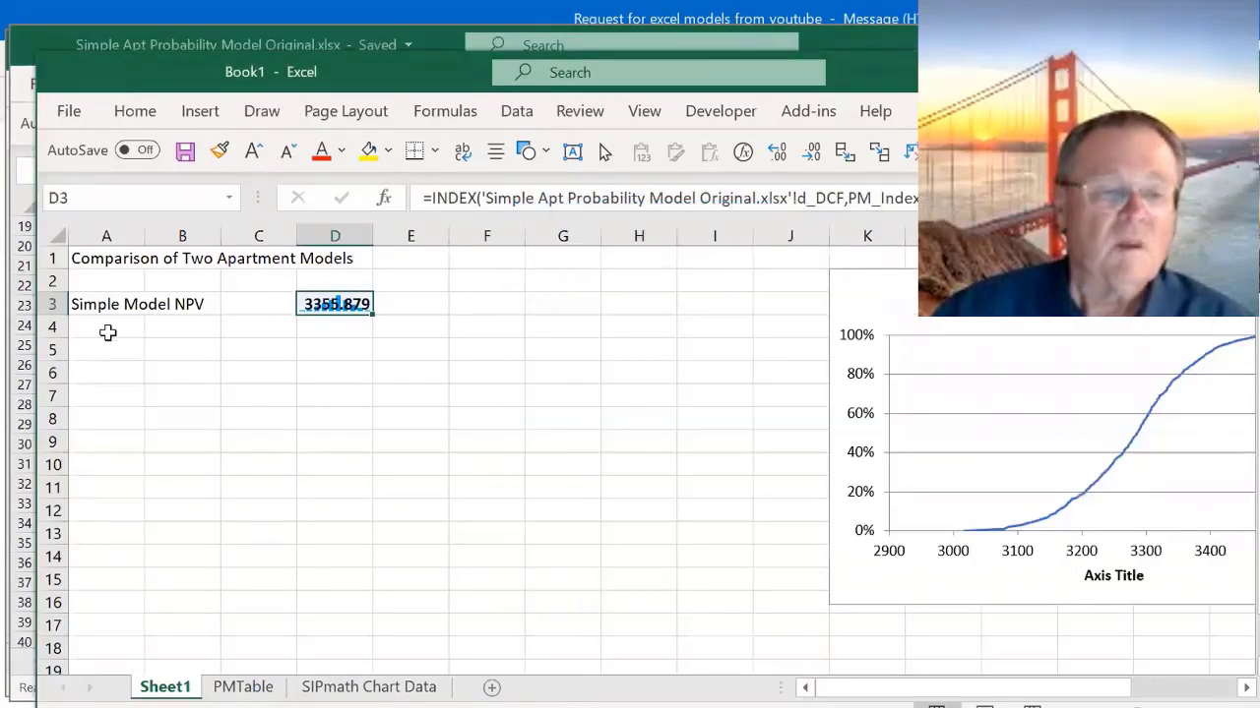
- Enter the label "Apartment New Model" in cell A5
left_click(99, 345)
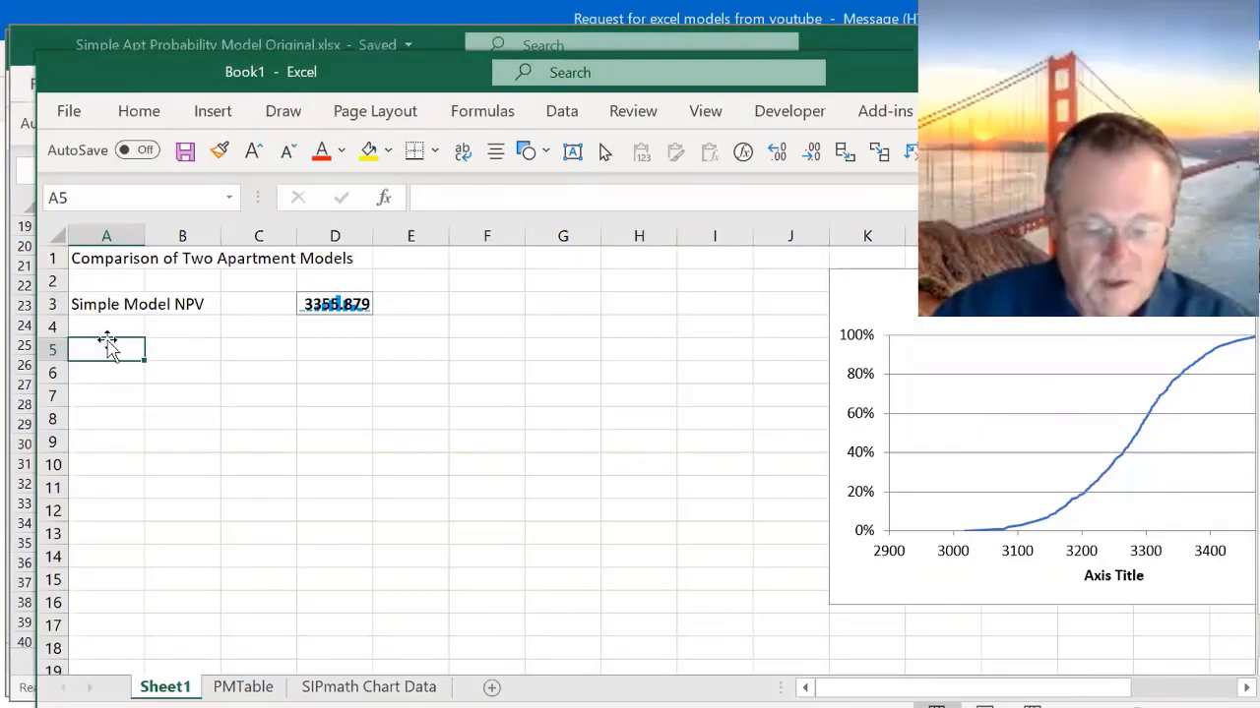
type("Apartment ")
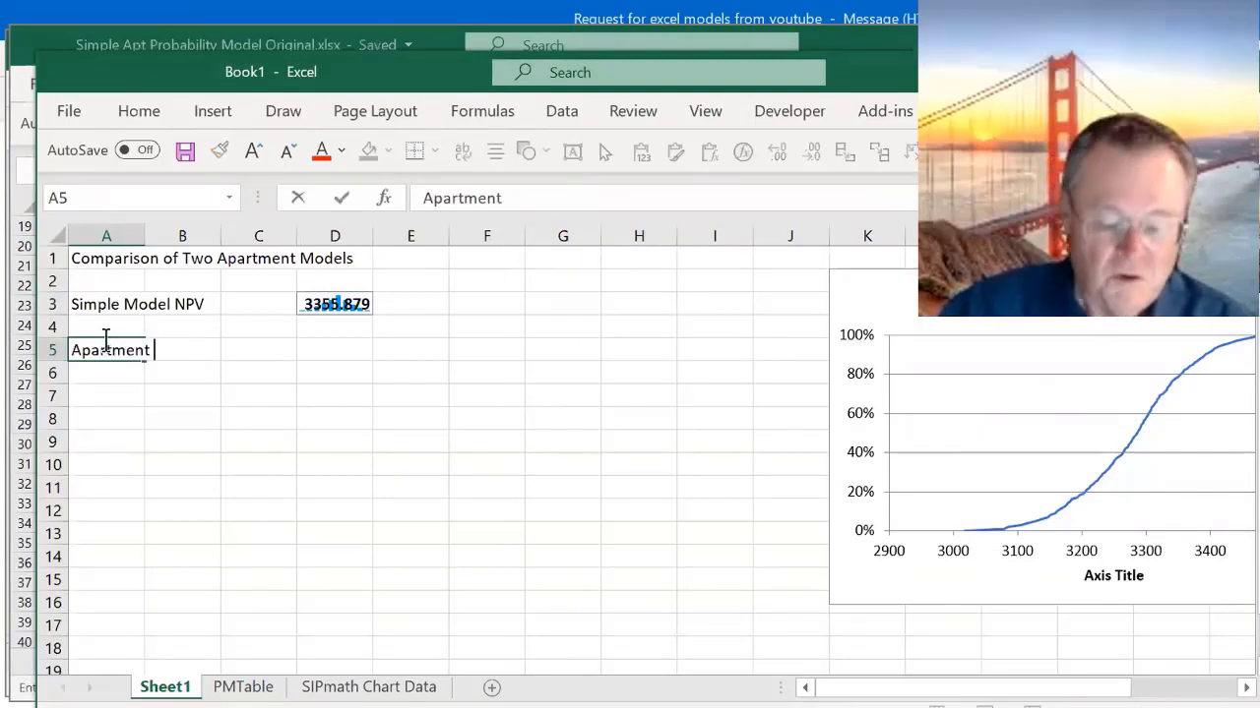
type("New Model")
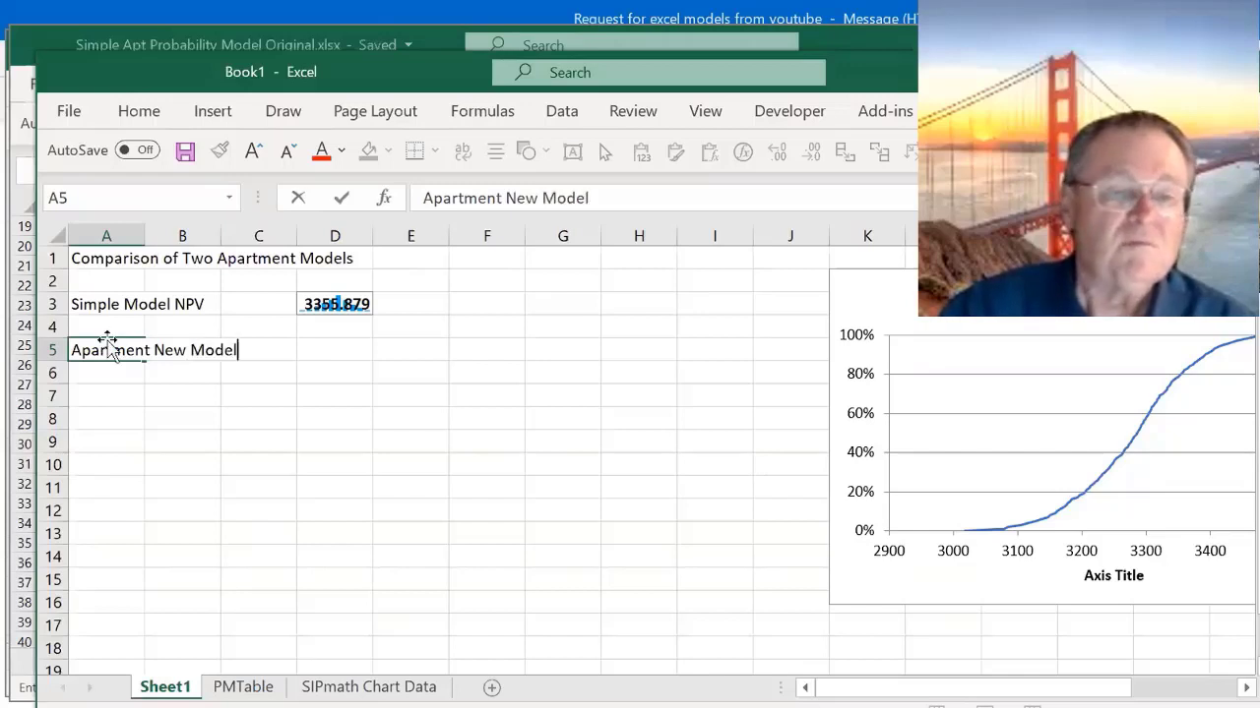
key("ctrl+Return")
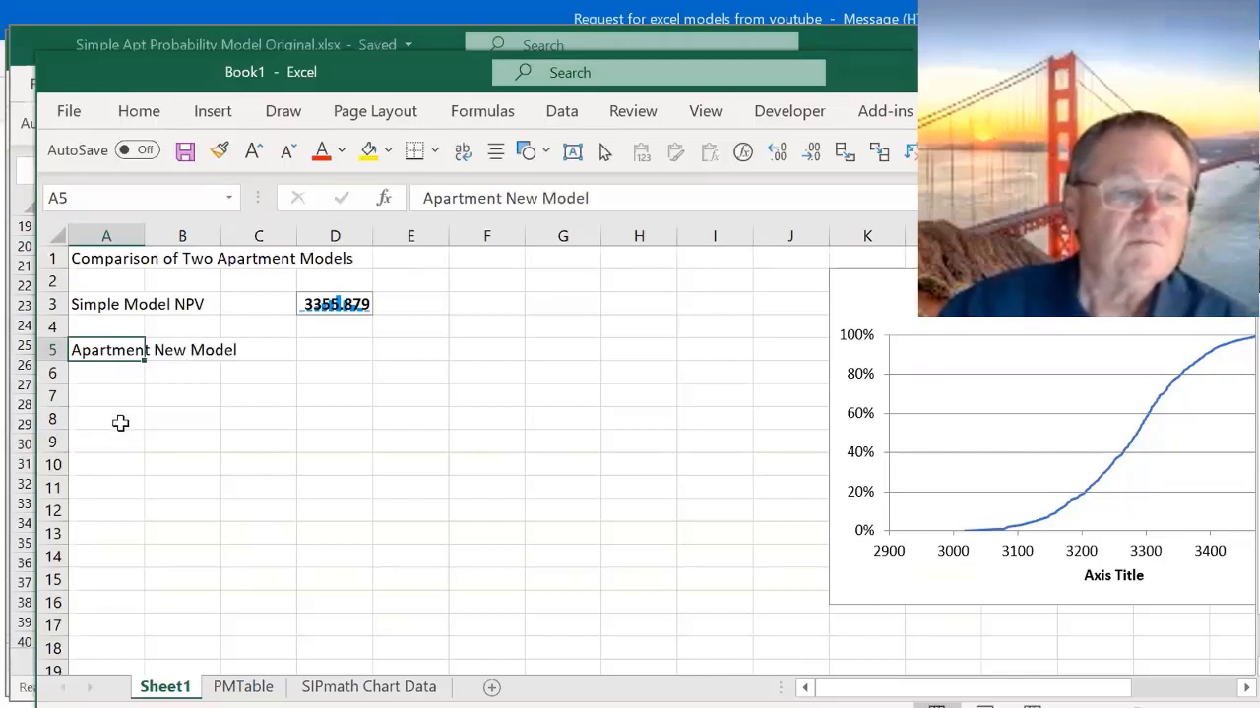
- Start an INDEX formula in D5 whose array is the full d_NPV column in the PMTable sheet of Apartment Probabilistic with inputs.xlsx
left_click(317, 362)
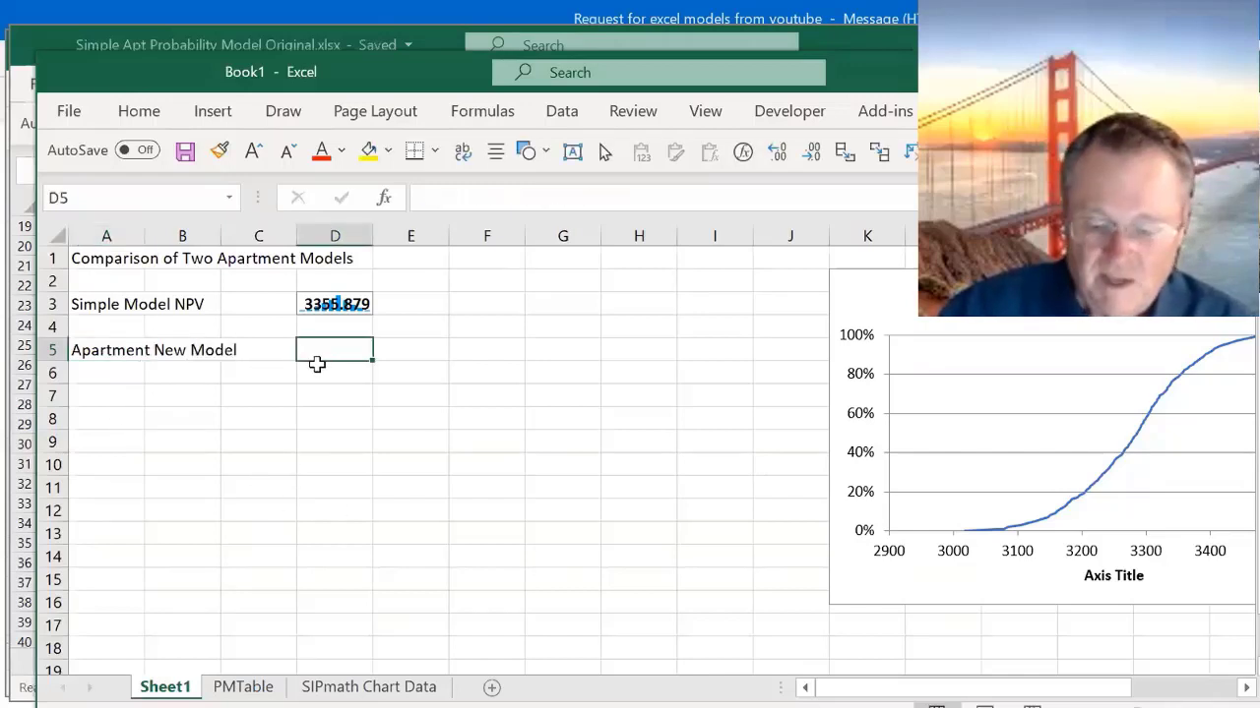
type("=index(")
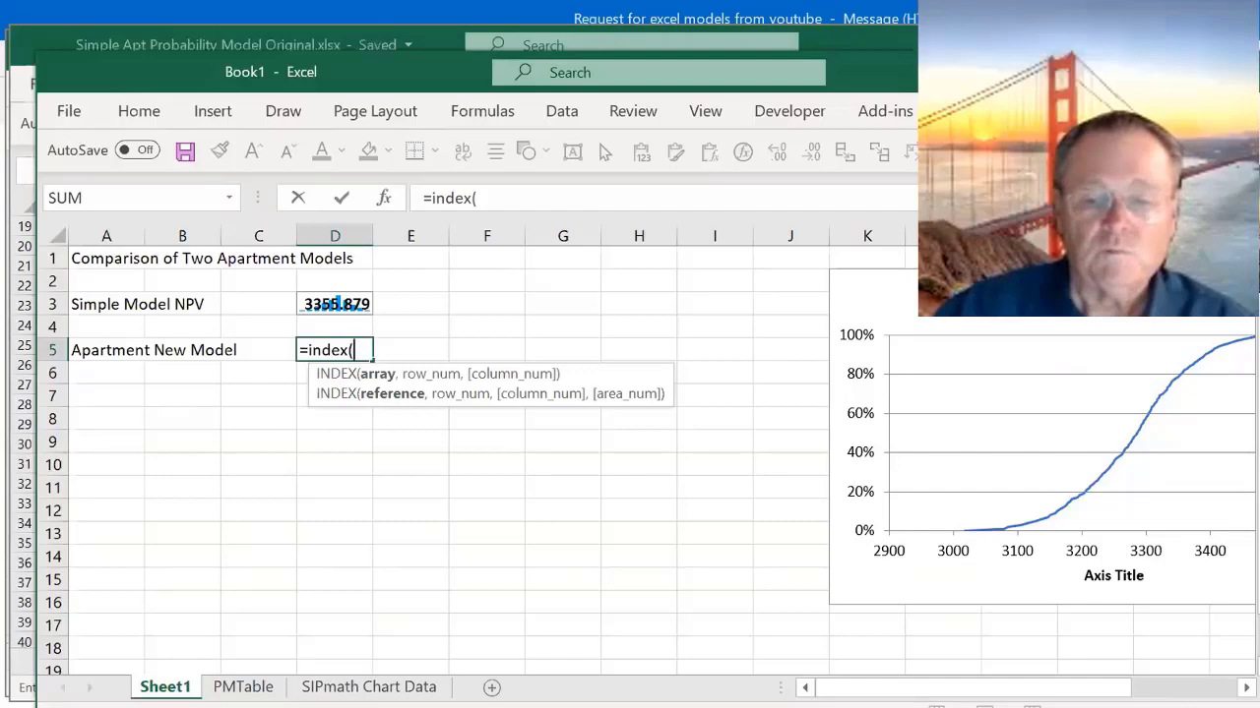
left_click(825, 669)
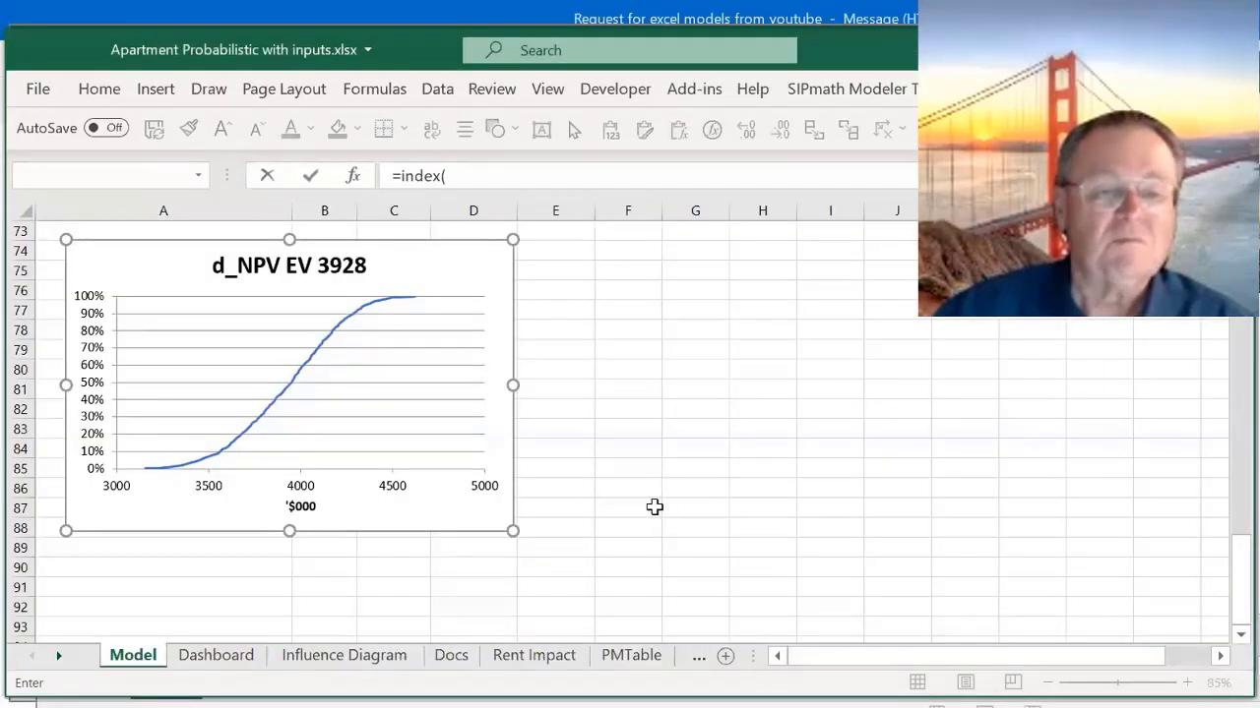
left_click(654, 507)
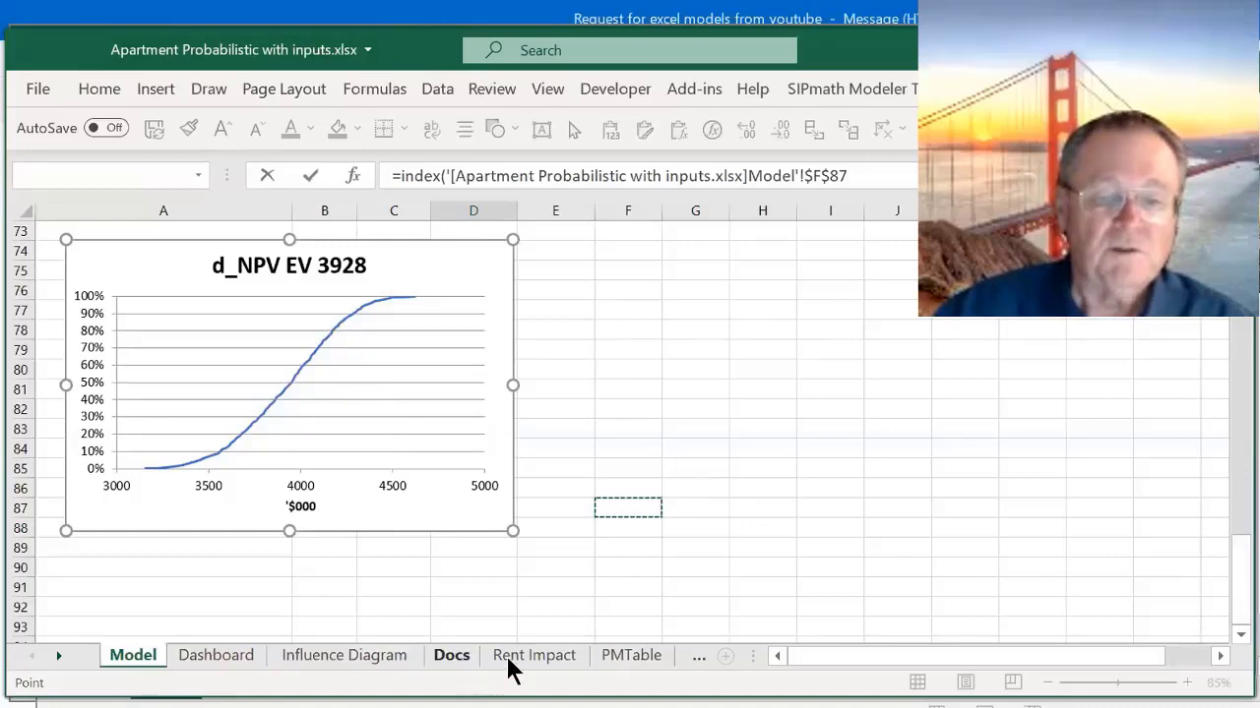
left_click(624, 667)
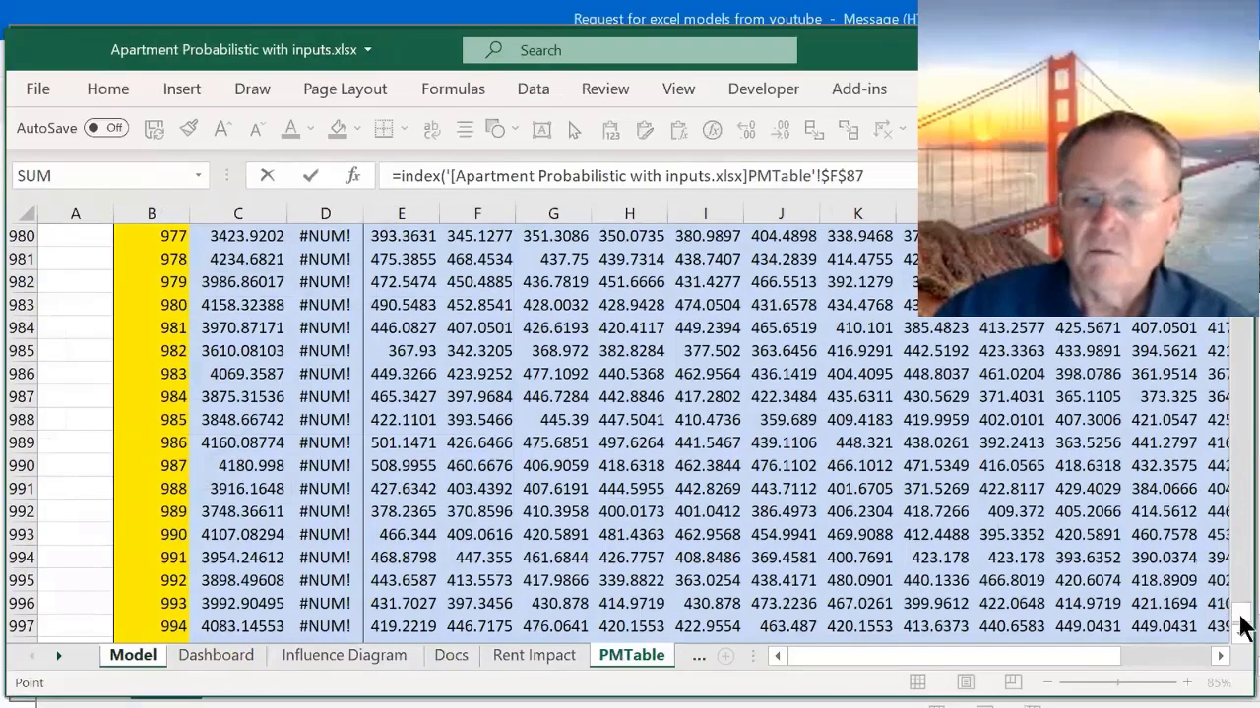
left_click_drag(1246, 615, 1242, 236)
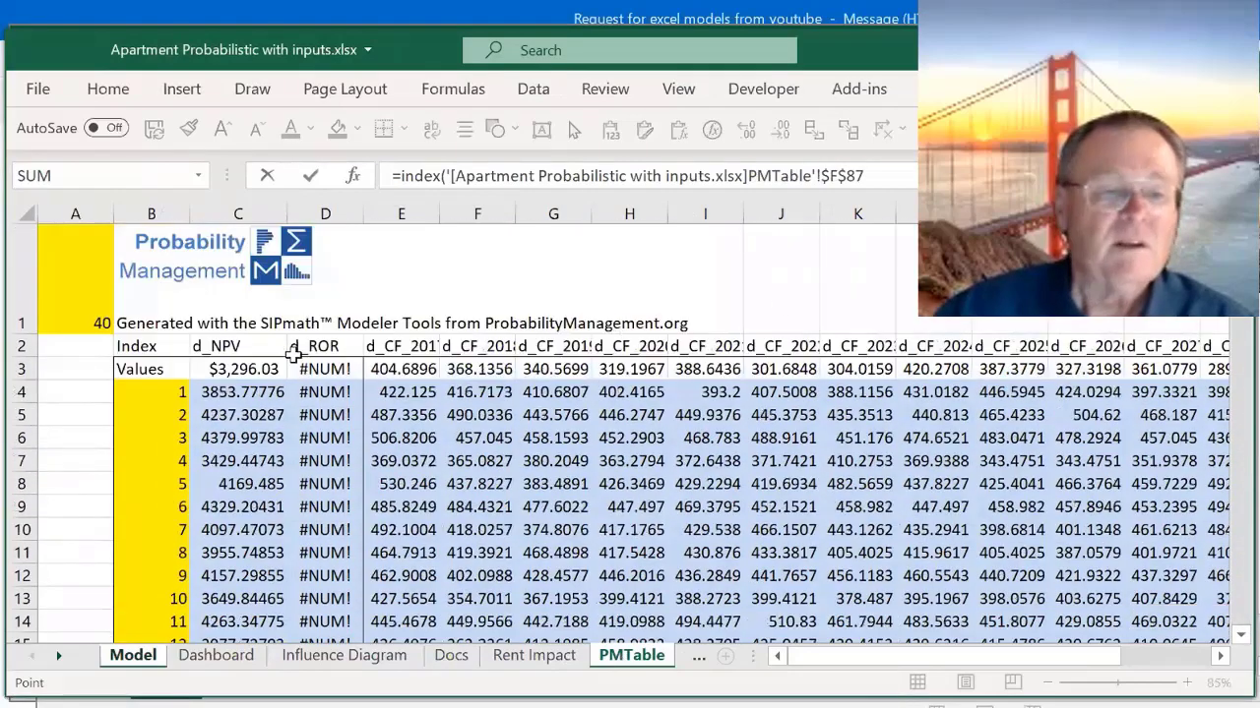
left_click(214, 392)
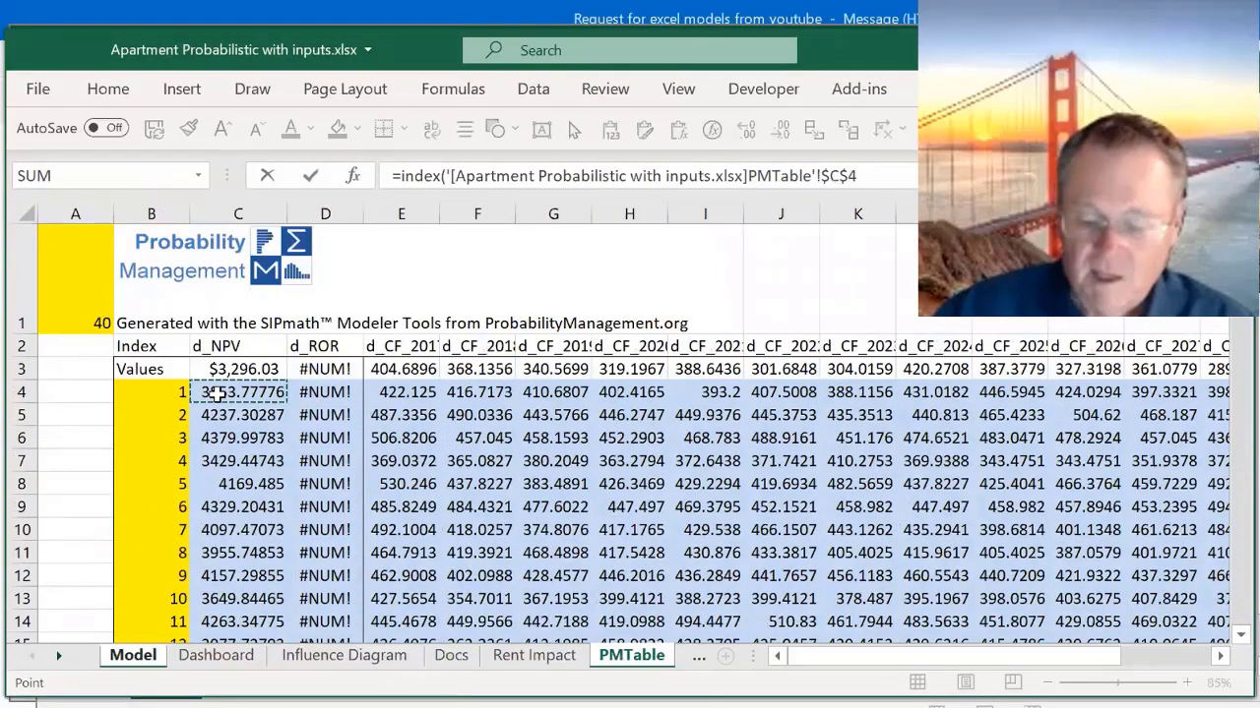
key("ctrl+shift+Down")
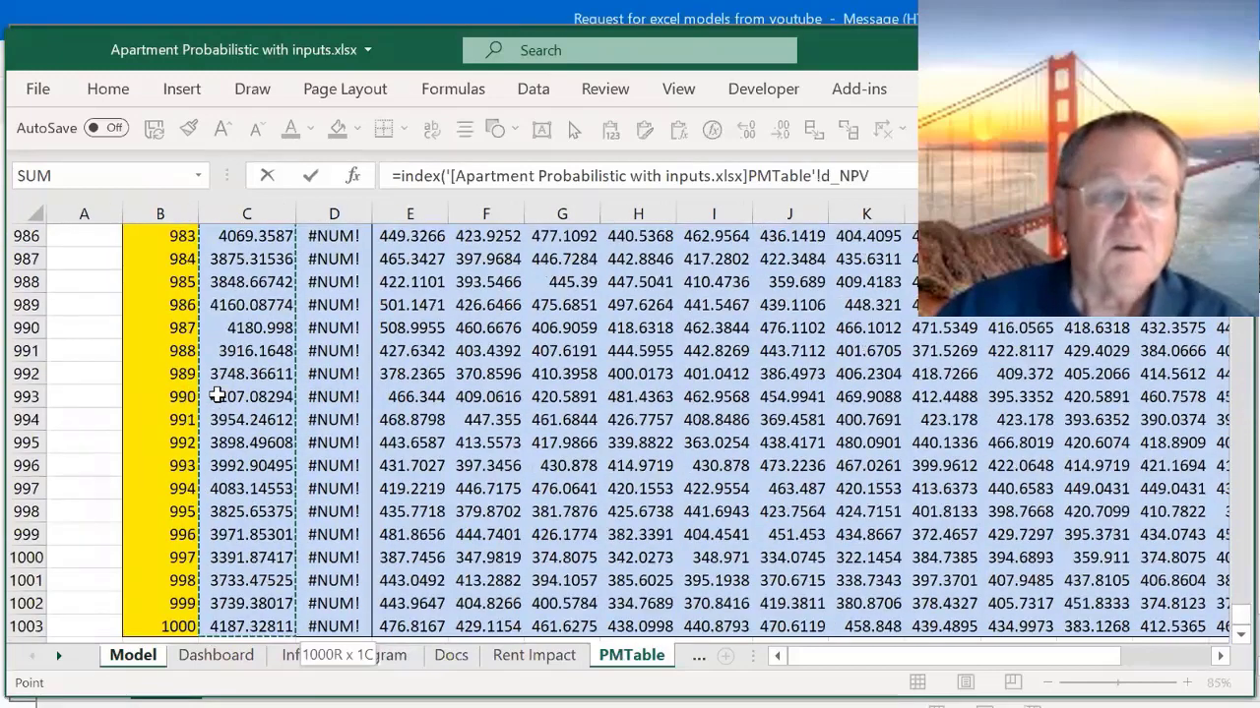
- Complete the D5 INDEX formula with PM_Index as the row number
type(",")
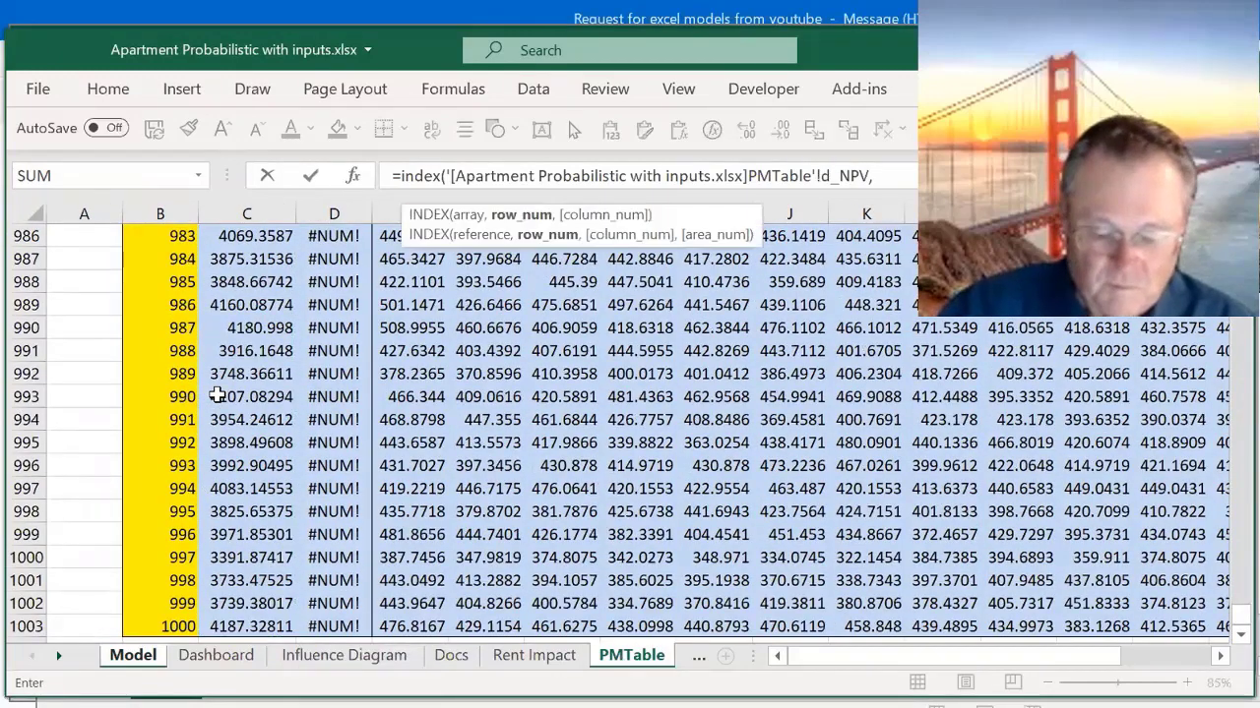
type("pm")
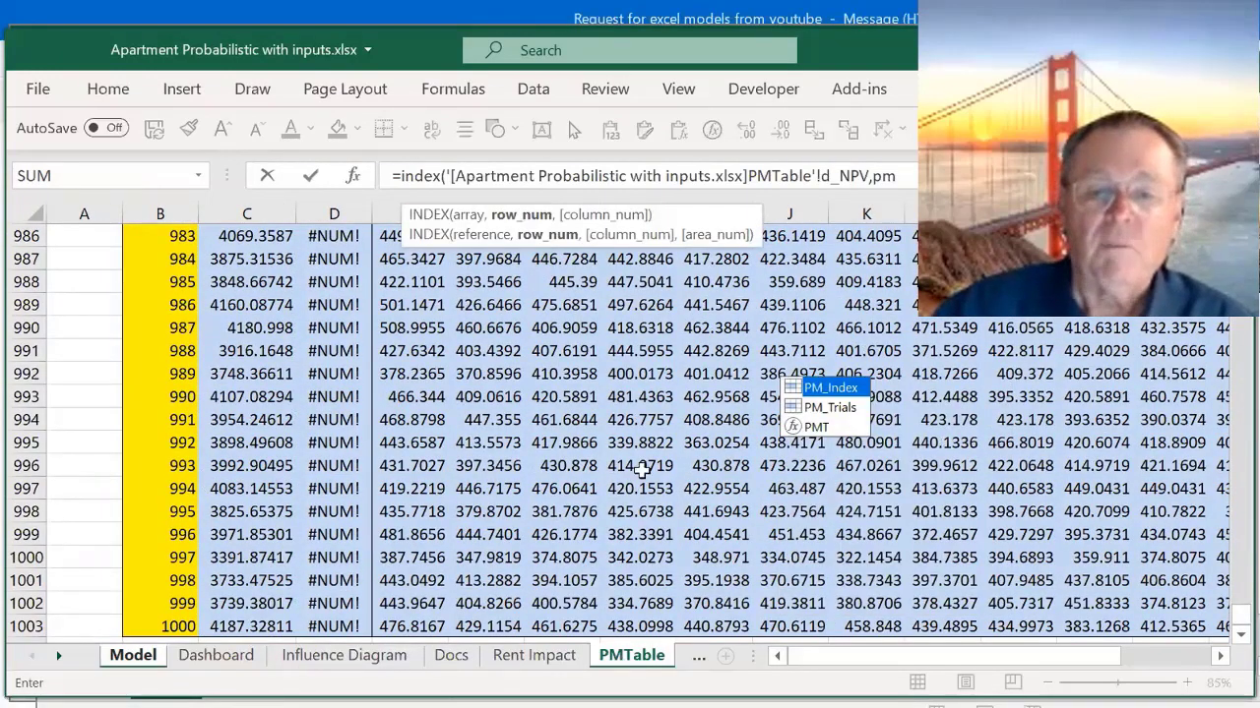
double_click(793, 392)
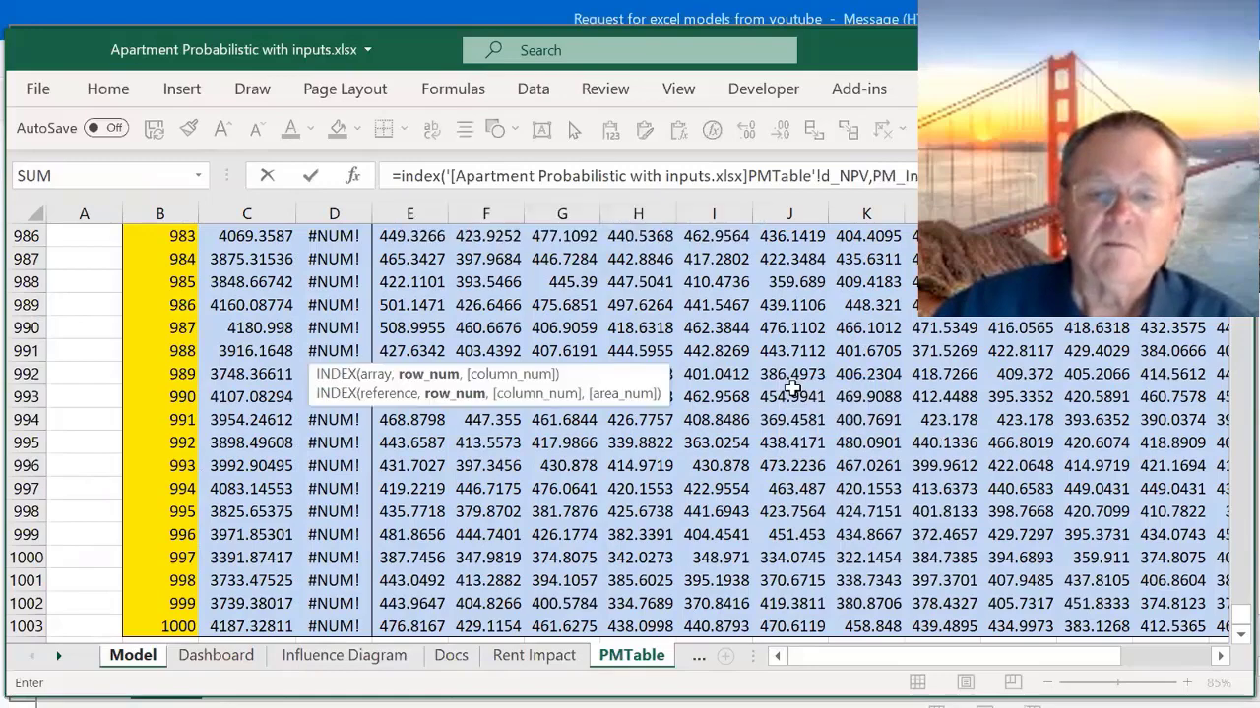
type(")")
key("Return")
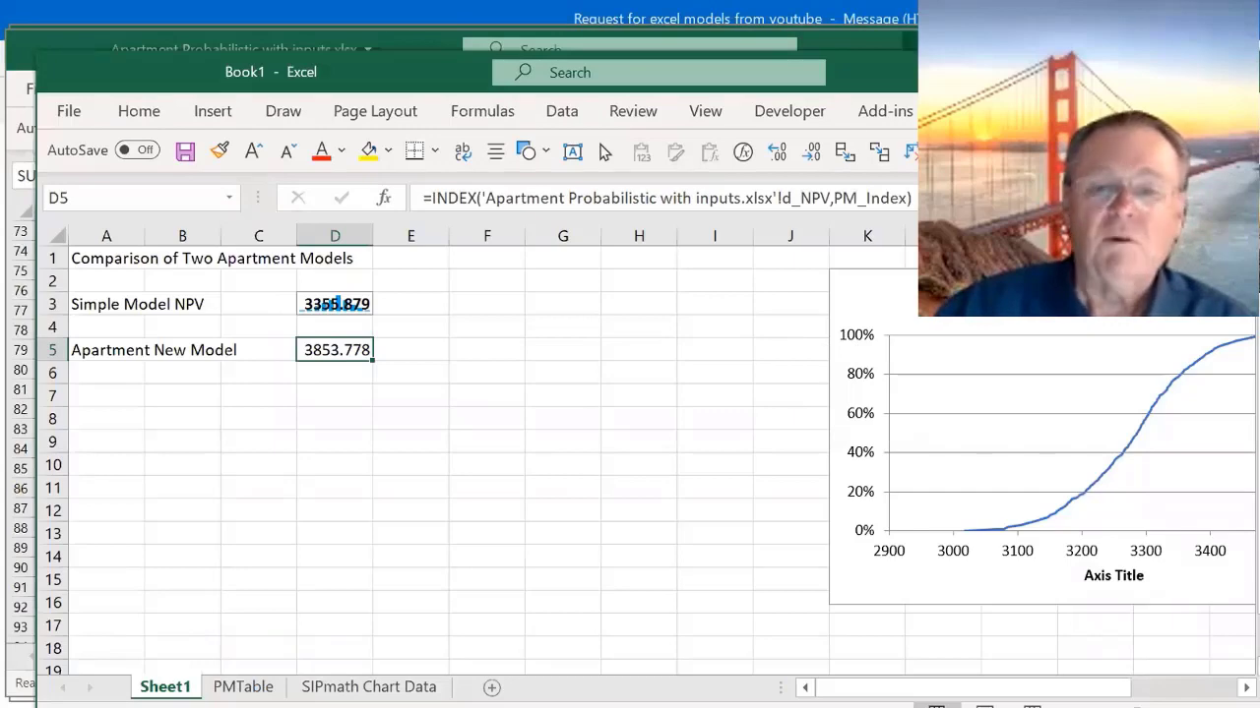
- Define D5 as a SIPmath output named from cell A5, replacing invalid name characters with underscores
left_click(1033, 111)
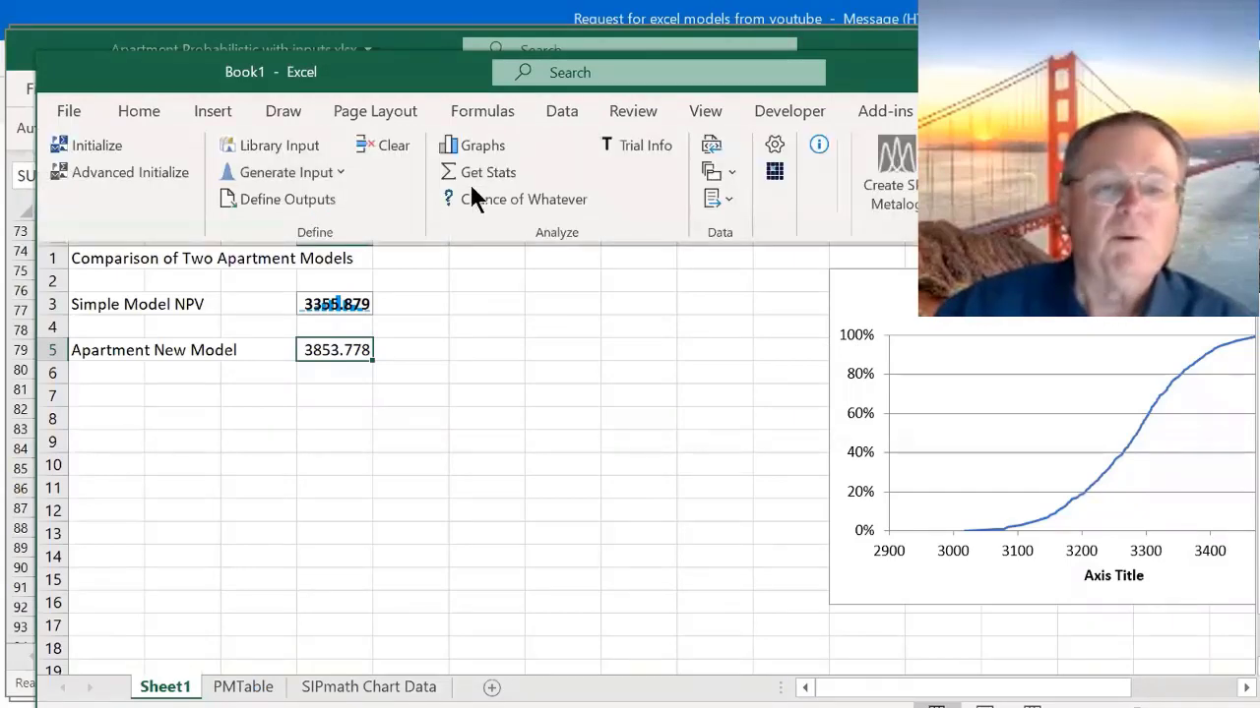
left_click(296, 201)
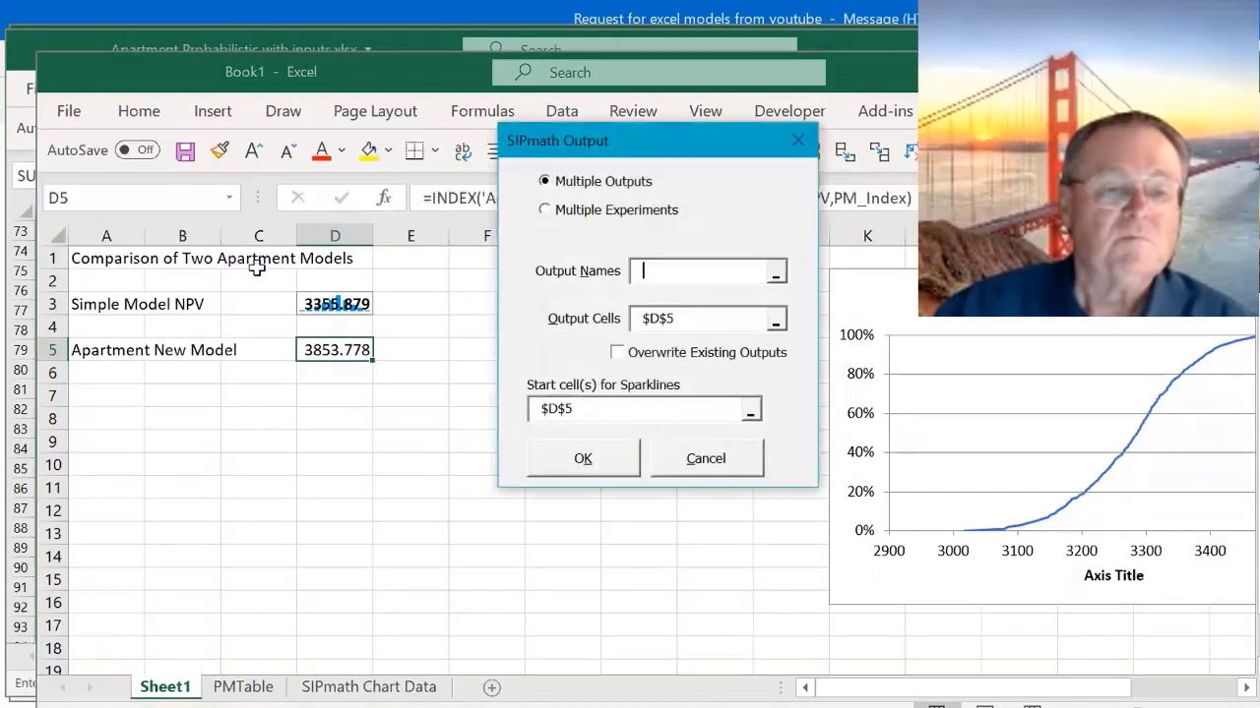
left_click(104, 350)
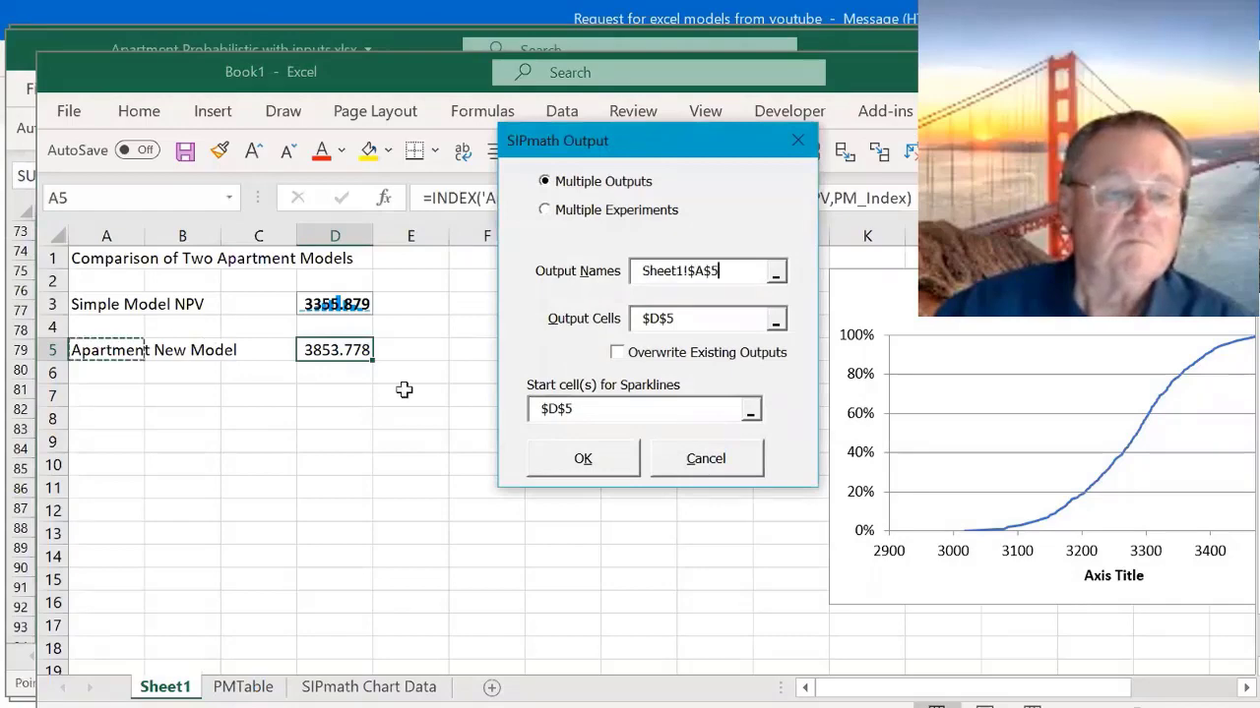
left_click(578, 453)
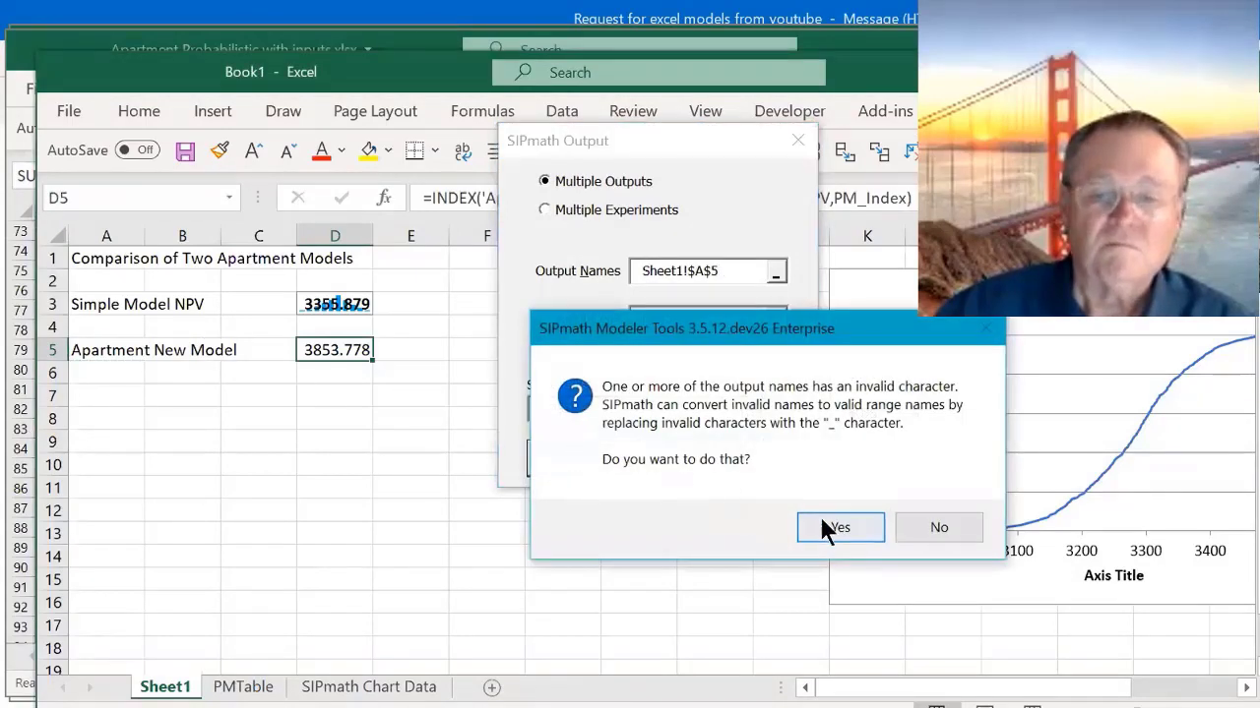
left_click(829, 528)
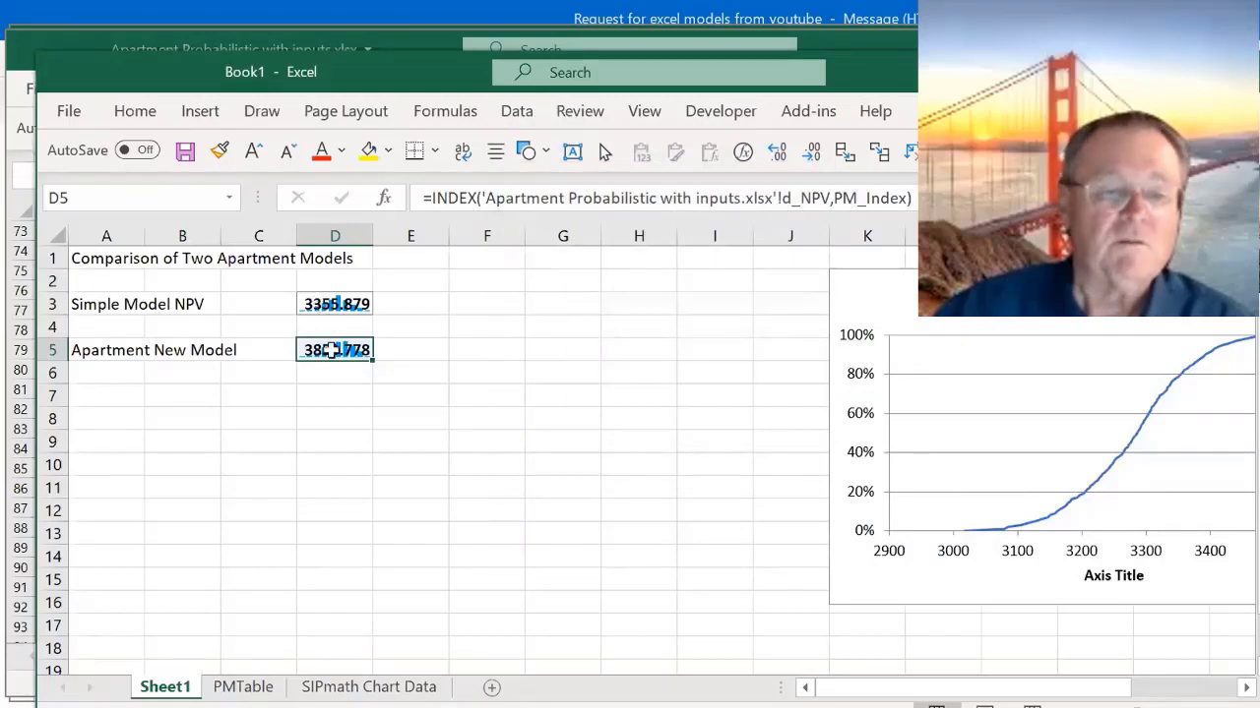
- Create a SIPmath cumulative Excel chart of the D5 output with its starting location at D9
left_click(935, 111)
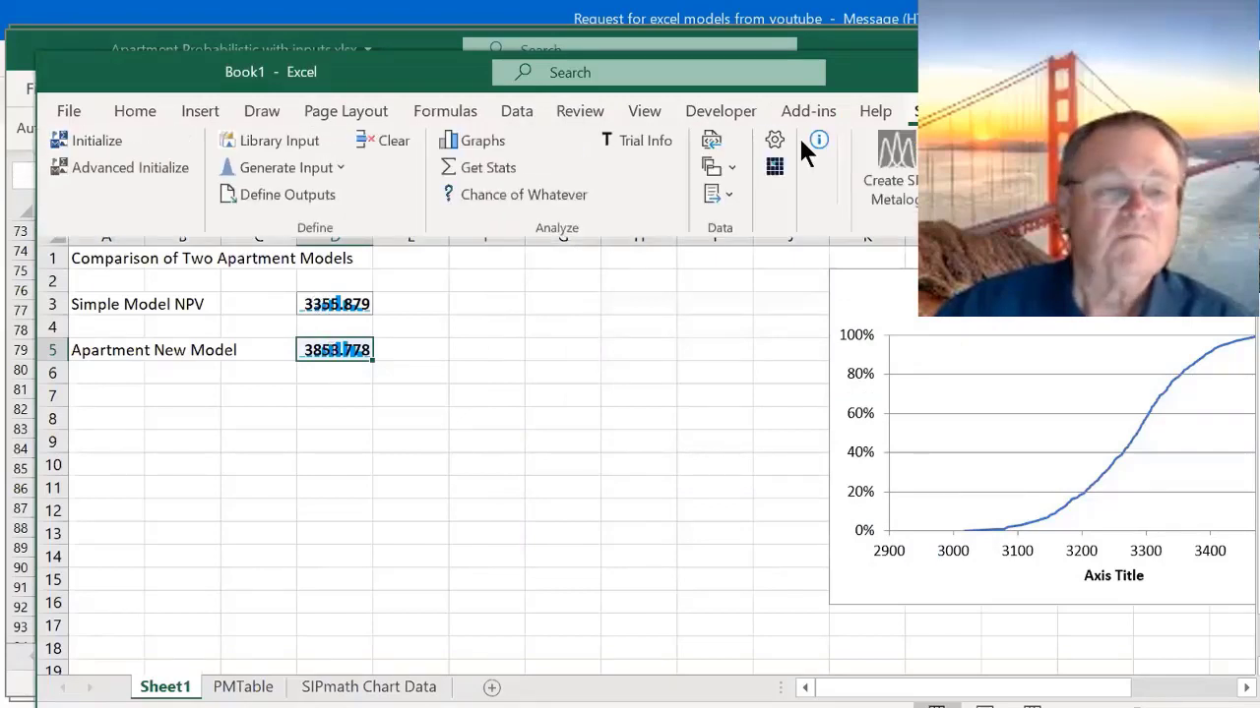
left_click(482, 145)
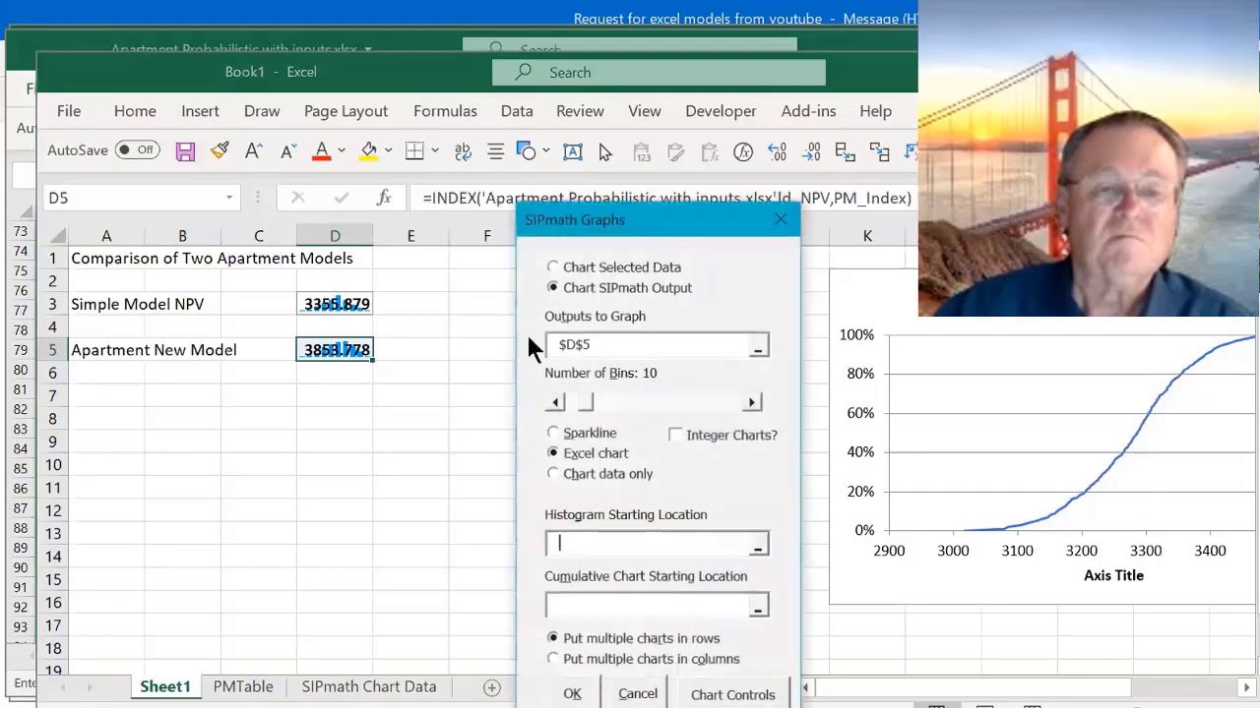
left_click(577, 608)
left_click(335, 443)
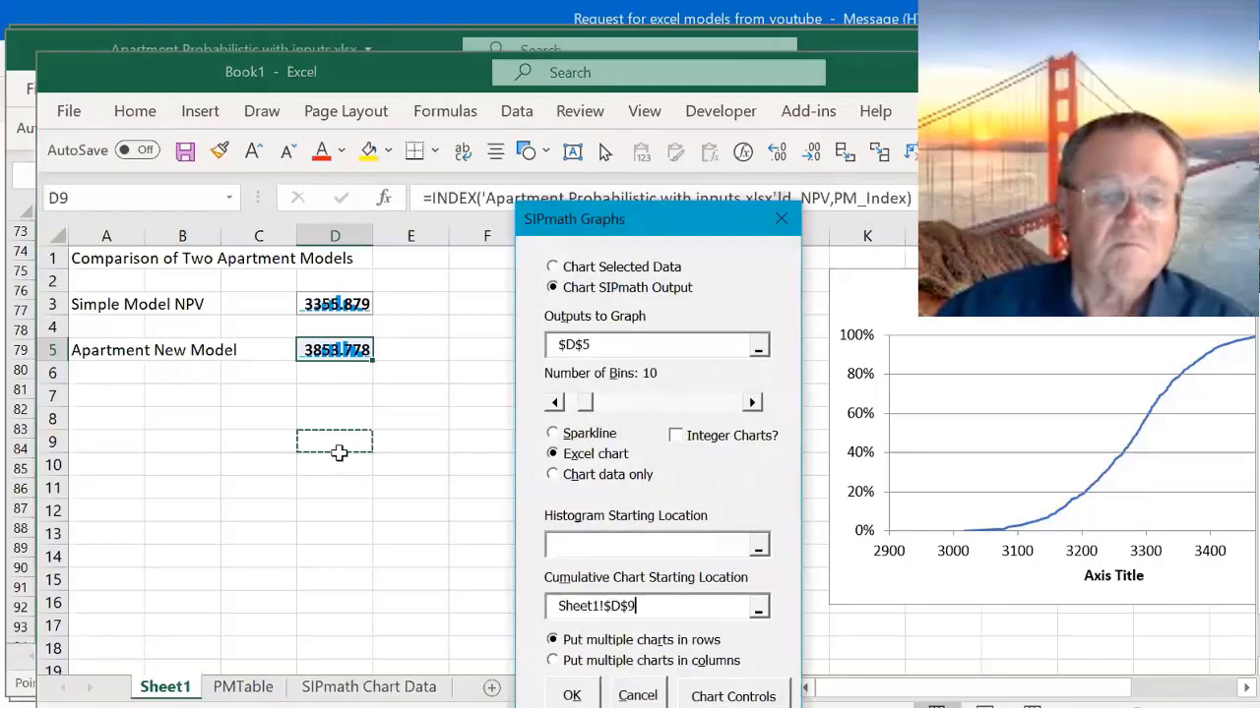
left_click(573, 695)
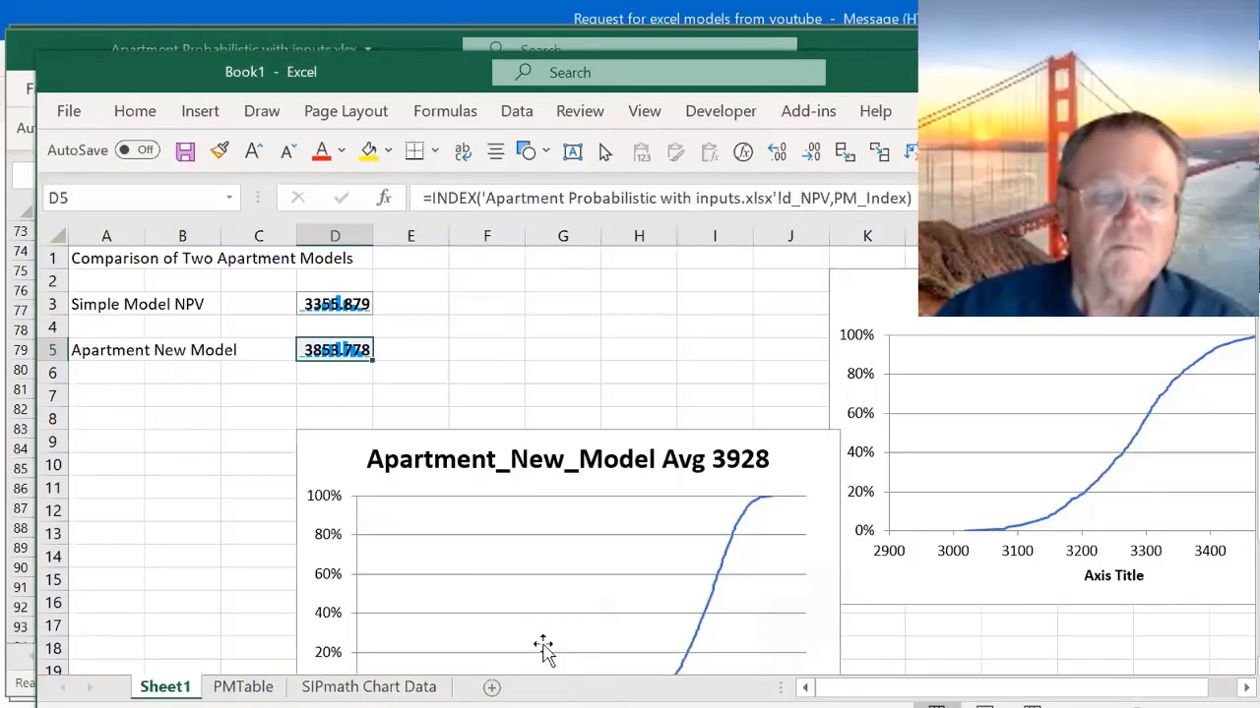
- Merge the Apartment_New_Model curve into the simple model's cumulative chart, removing its separate chart, and place the combined chart beside the NPV cells
left_click(325, 460)
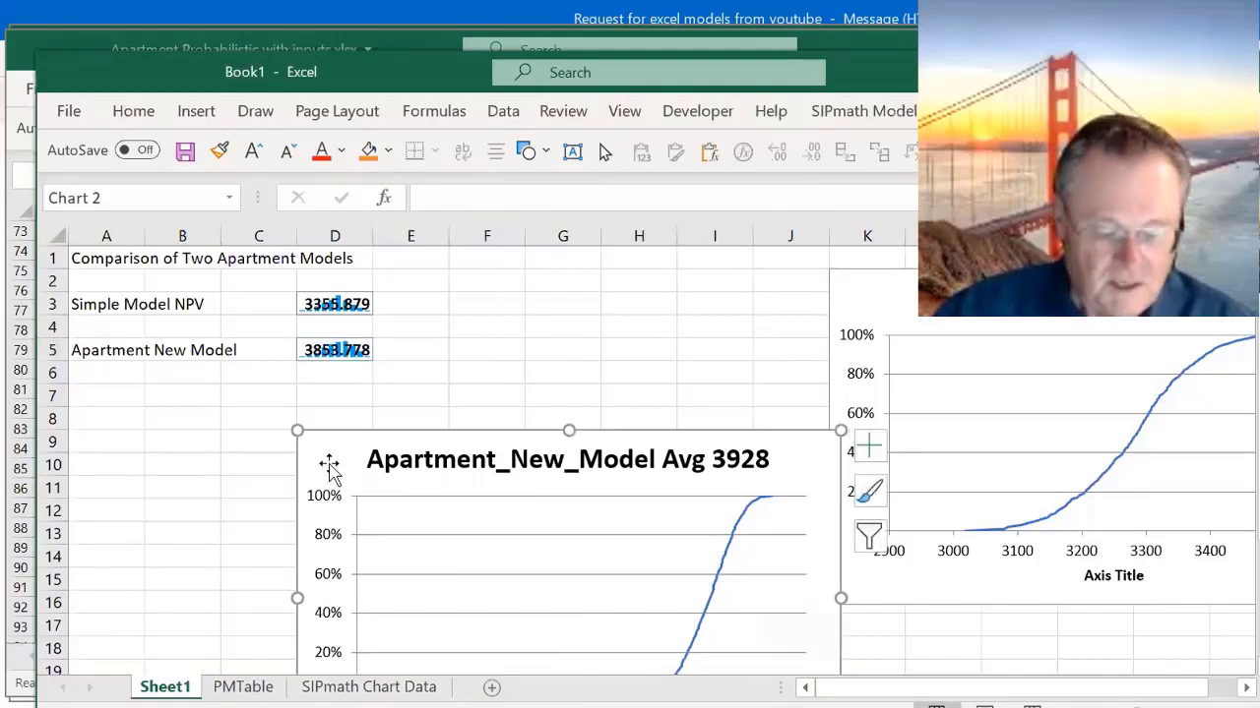
key("Delete")
left_click(876, 286)
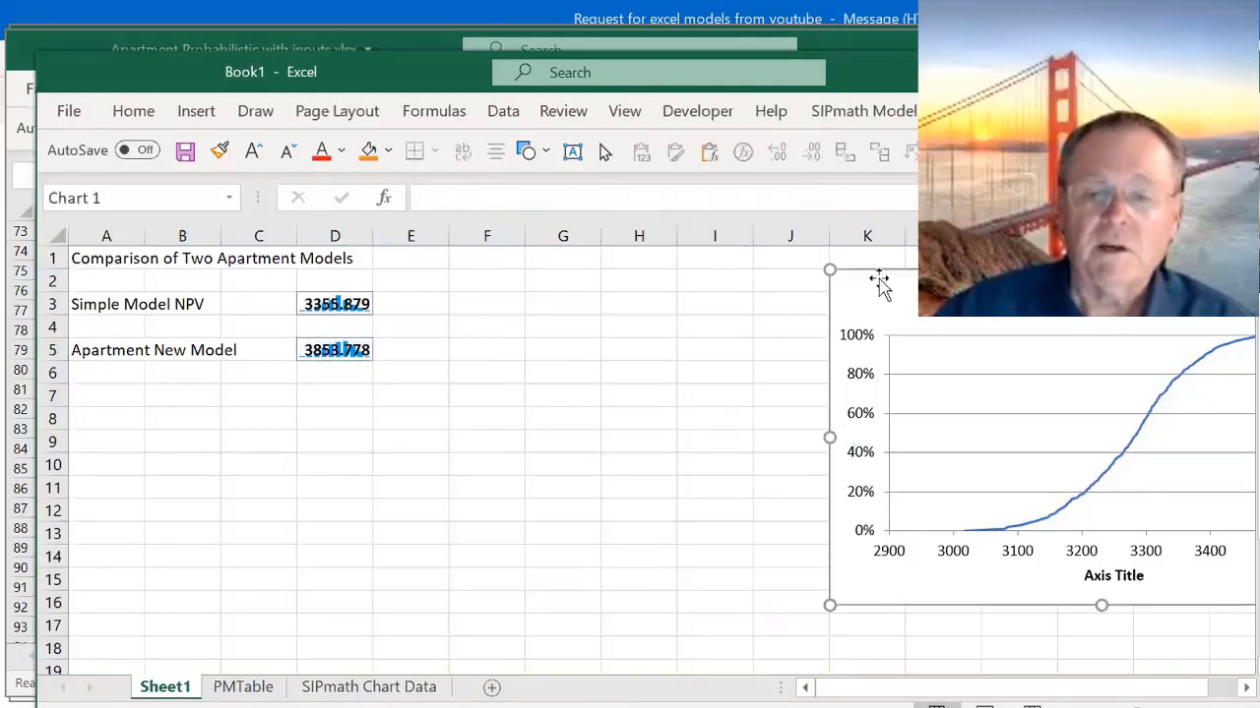
left_click_drag(897, 298, 491, 292)
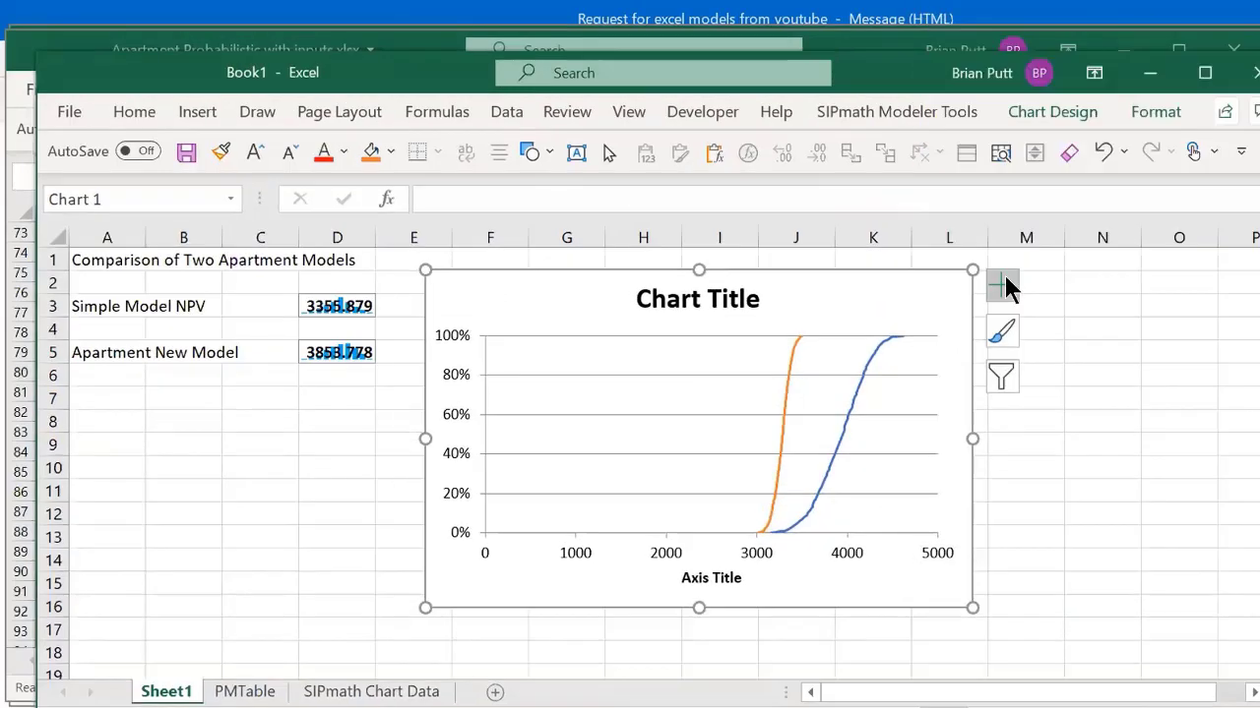
- Add a legend to the combined chart and widen the plot area to span nearly the full chart width
left_click(1006, 285)
left_click(1031, 472)
left_click(708, 444)
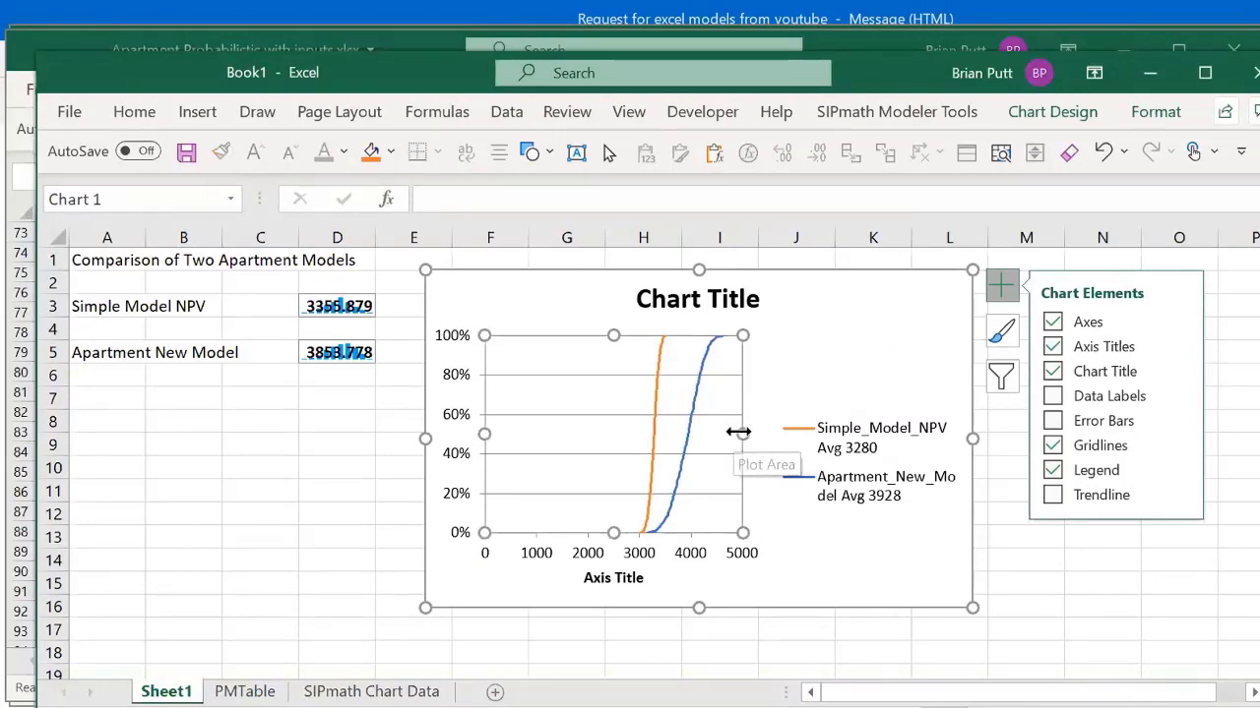
left_click_drag(738, 431, 950, 431)
- Set the minimum bound of the chart's horizontal axis to 3000
right_click(771, 552)
left_click(852, 532)
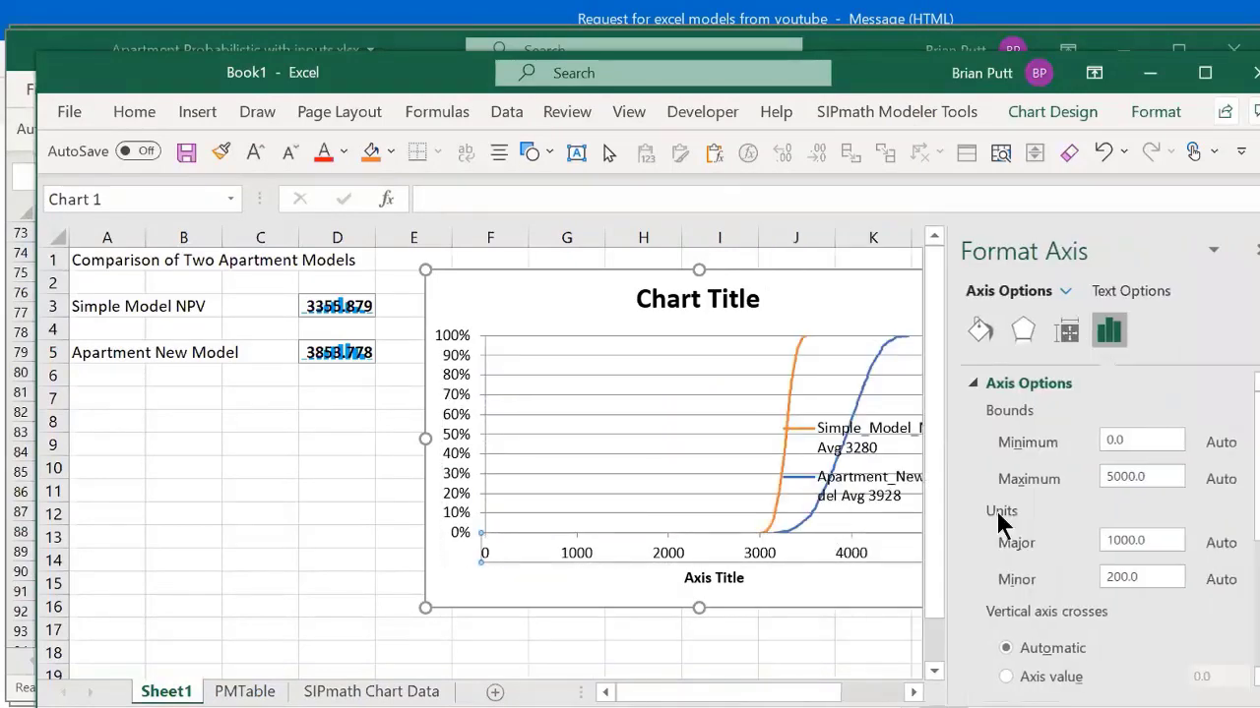
left_click_drag(1141, 439, 1012, 424)
type("3000")
key("Return")
- Widen the chart legend leftward so the series names have more room, and close the legend formatting options
left_click(872, 448)
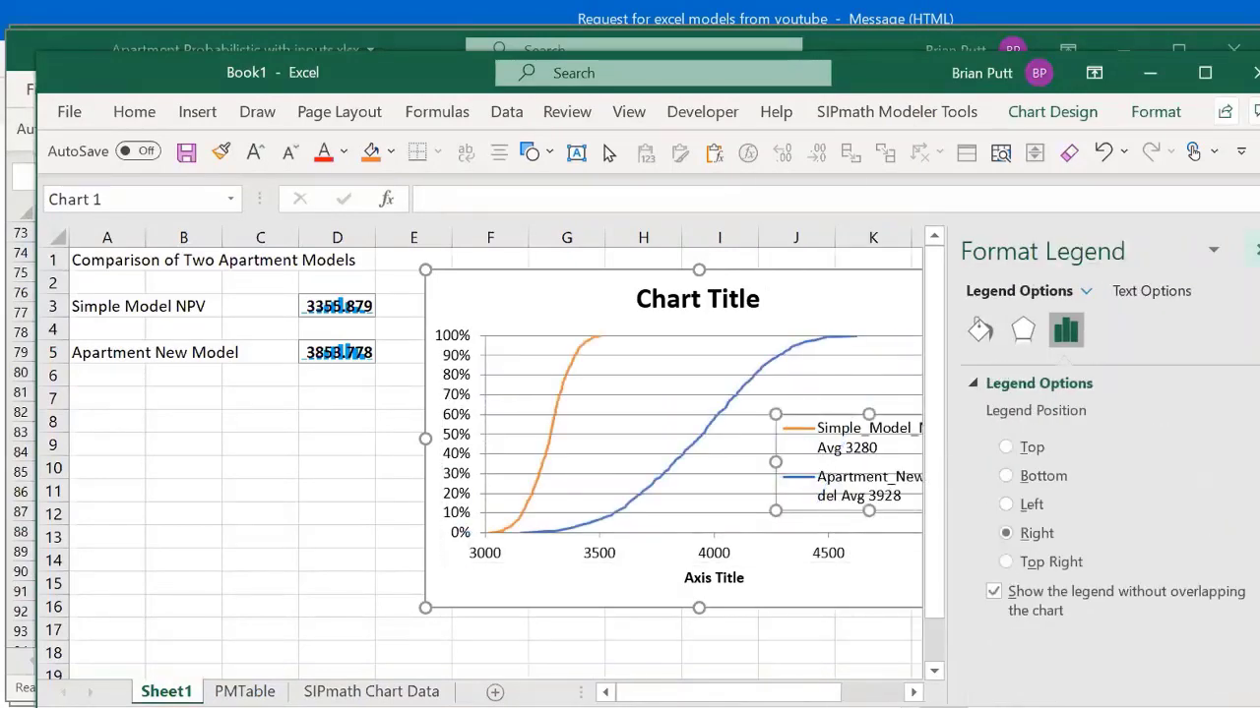
left_click(1256, 250)
left_click_drag(776, 462, 728, 453)
left_click(1061, 536)
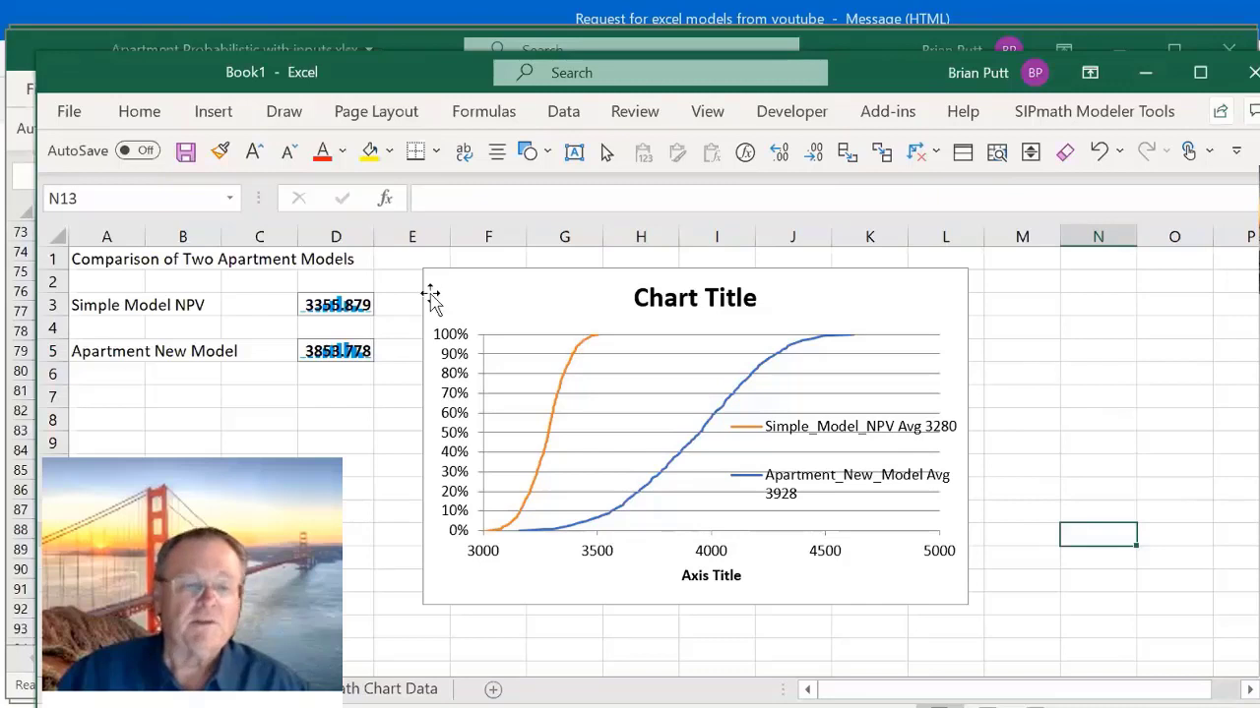
- Review the INDEX formulas in D3 and D5 that link to the two apartment model workbooks
left_click(313, 309)
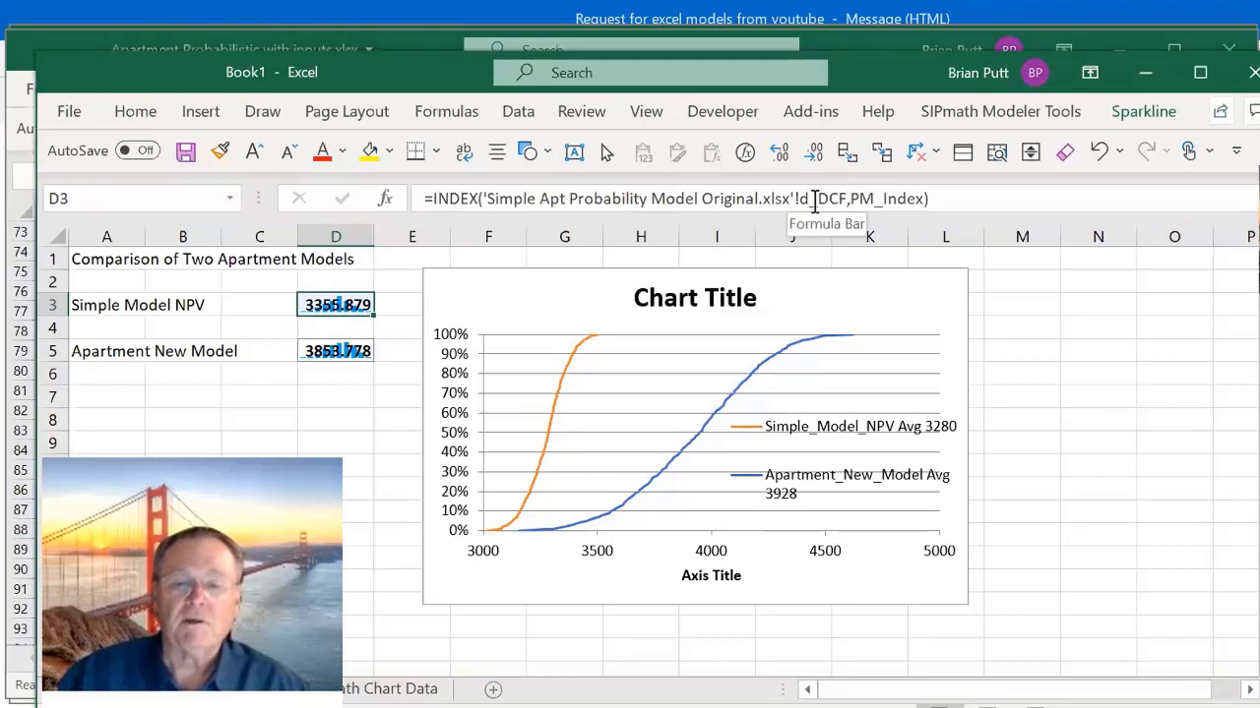
left_click(336, 356)
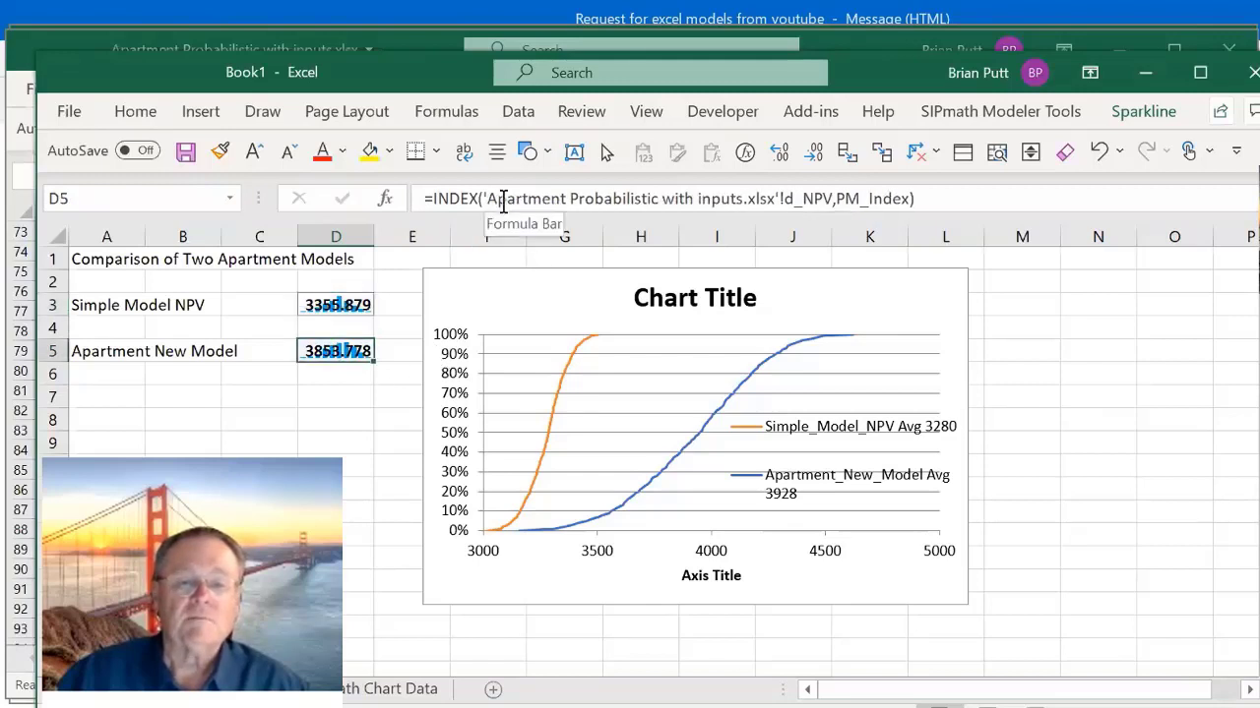